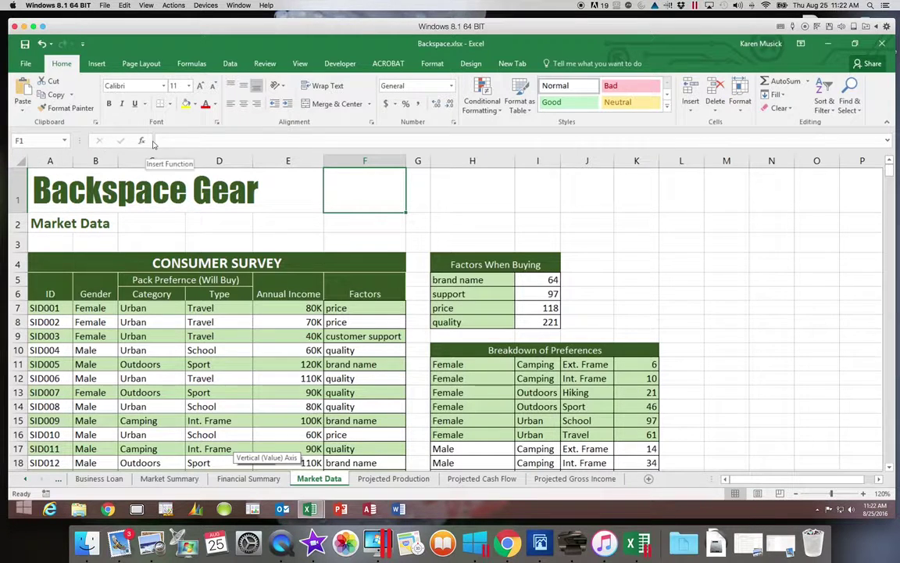
Select the Annual Income range E6:E506 on the Market Data sheet
click(31, 140)
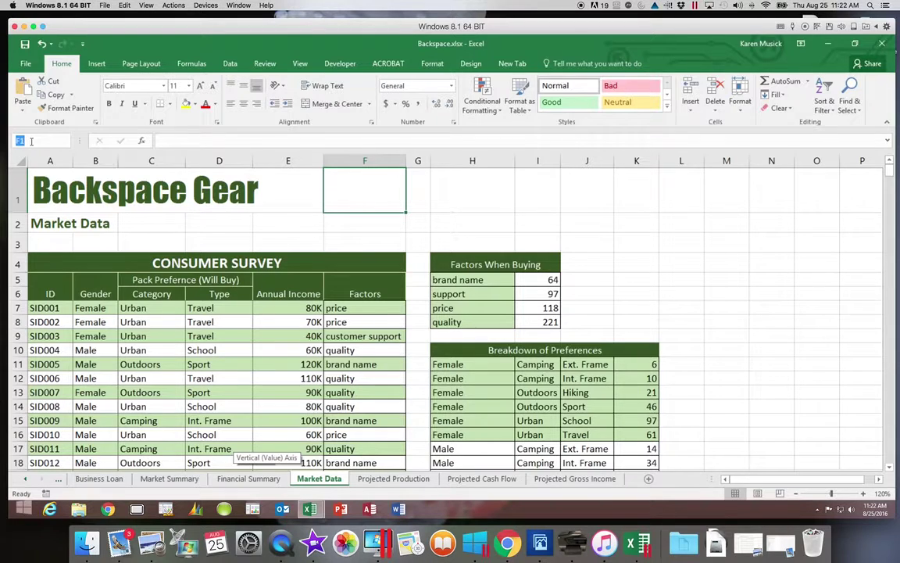
text(E)
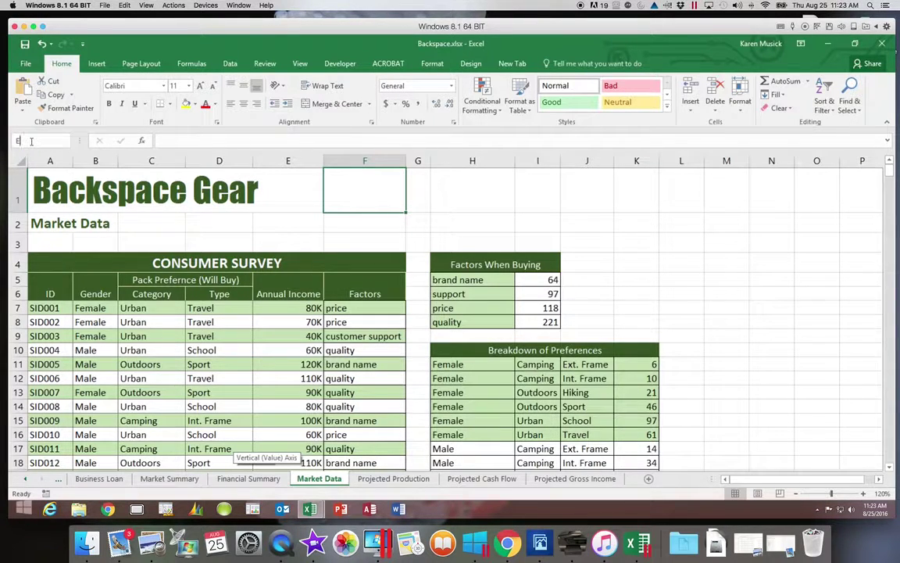
text(d)
key(BackSpace)
text(6)
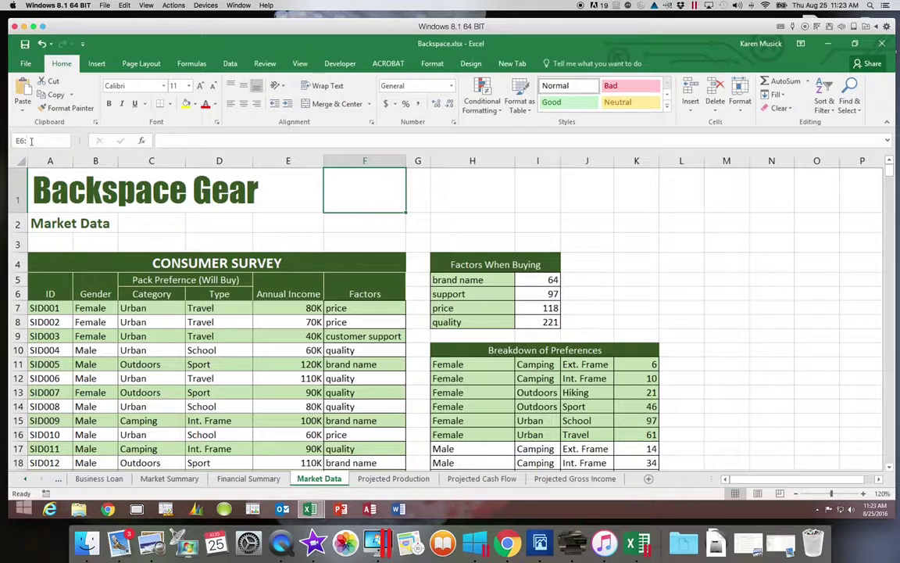
text(:)
text(E8)
text(06)
key(Return)
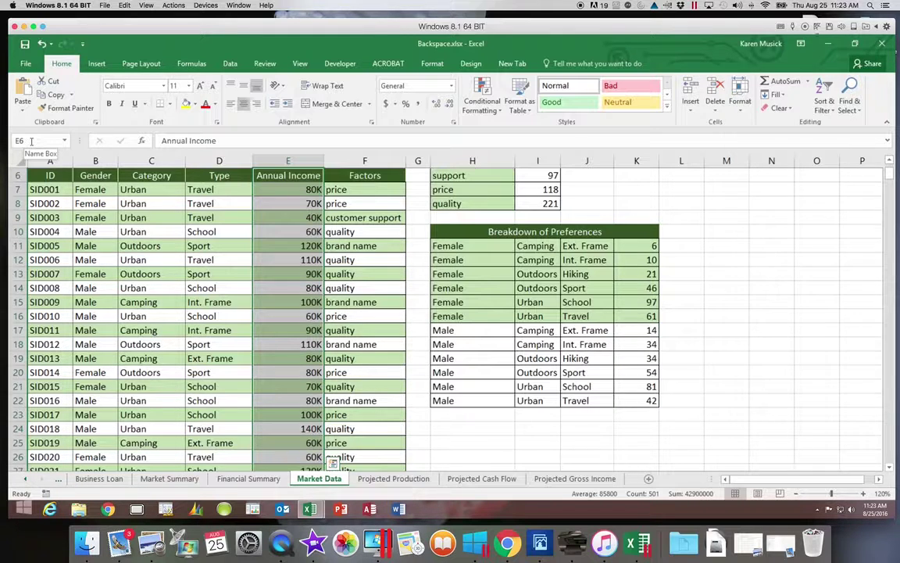
Insert a Histogram chart from the selected Annual Income data
click(97, 65)
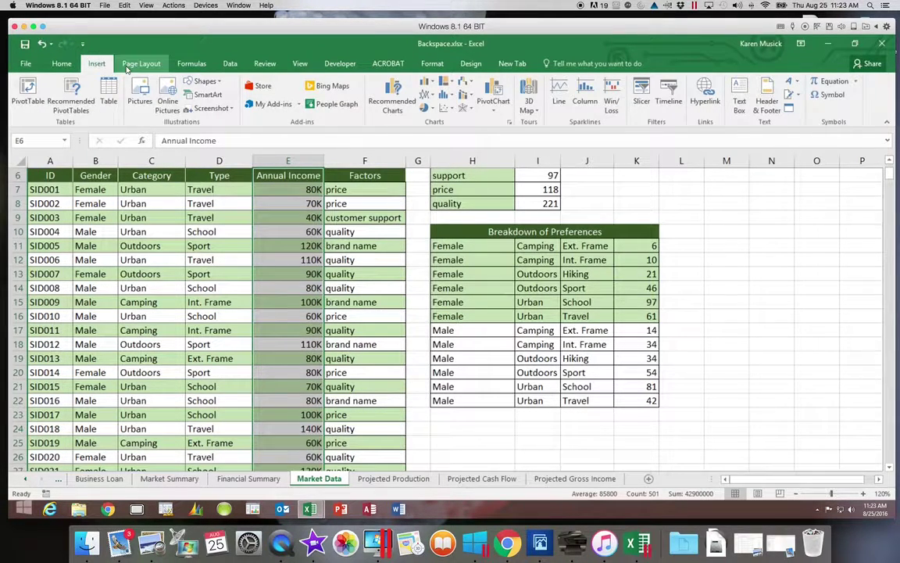
click(451, 97)
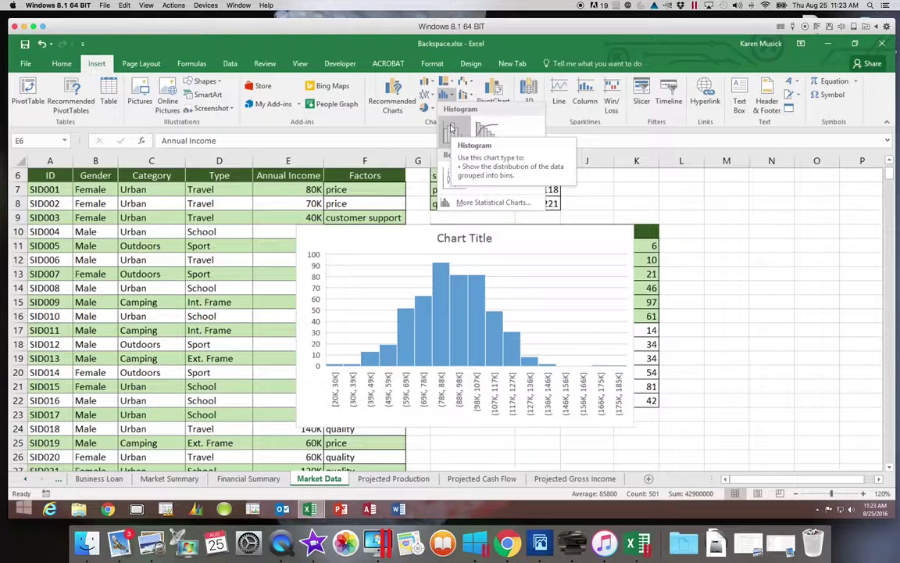
click(451, 128)
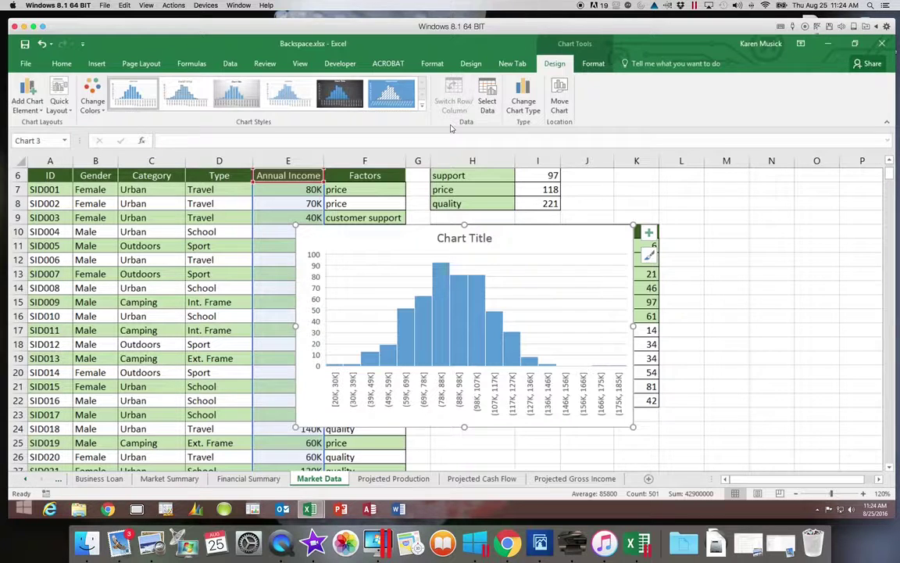
Move the histogram to cell F4 of the Market Summary sheet and resize it to about 2.28" high by 5.35" wide
click(63, 64)
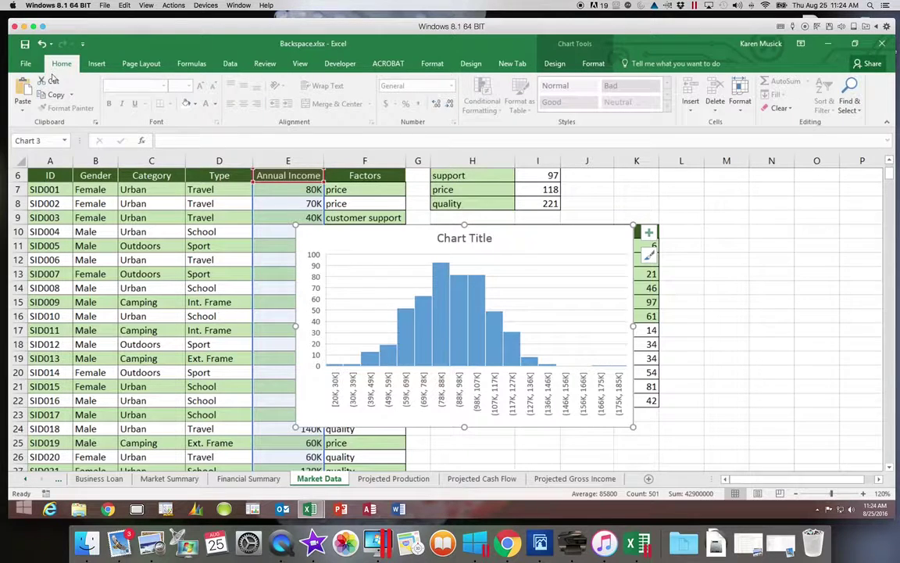
click(52, 83)
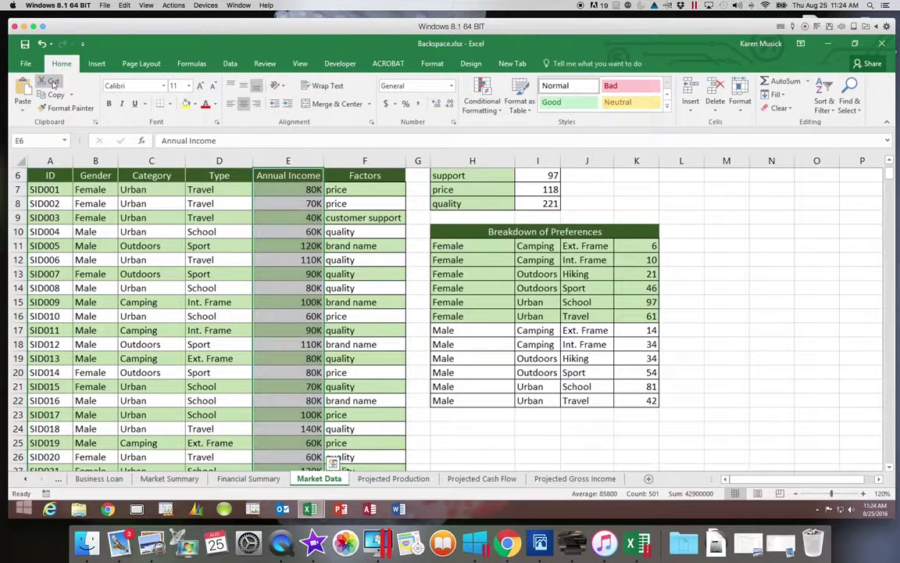
click(152, 479)
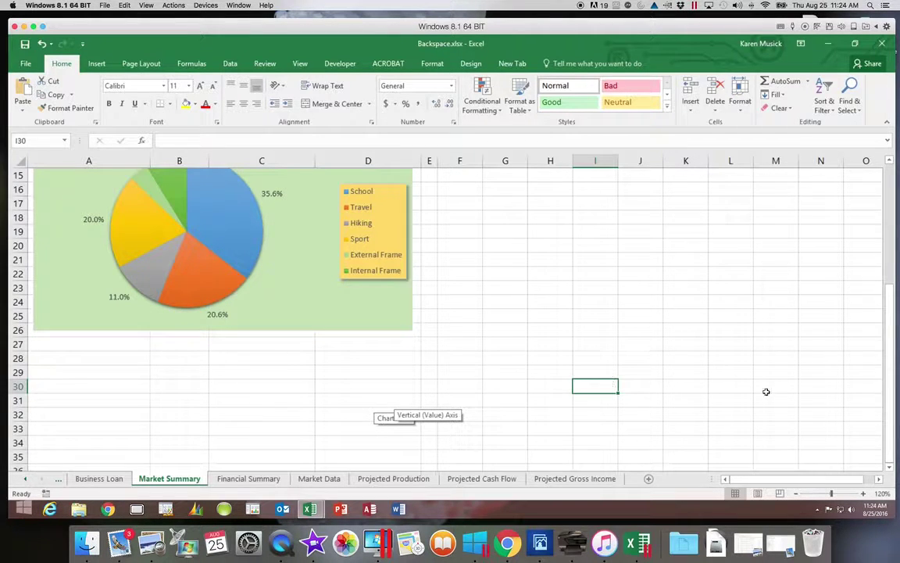
drag(889, 412, 881, 279)
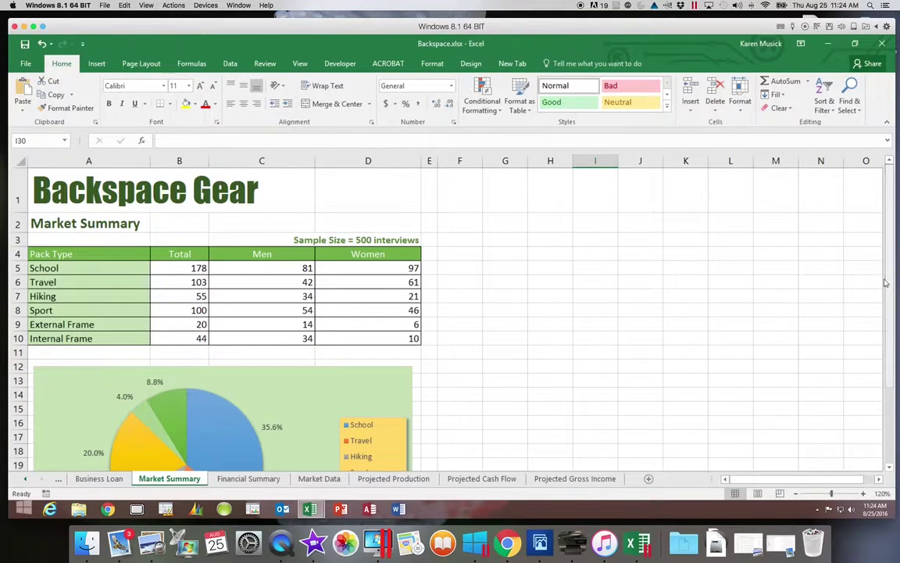
click(459, 252)
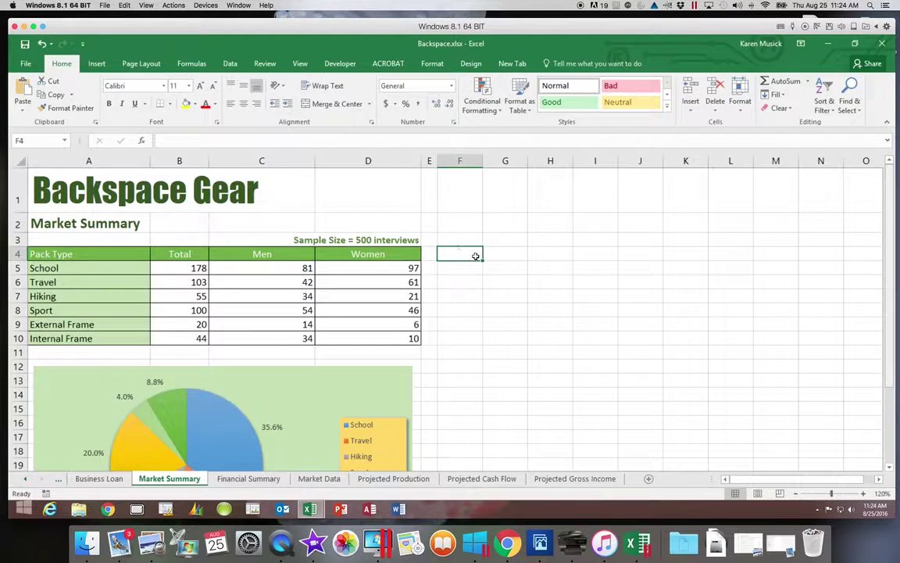
click(23, 82)
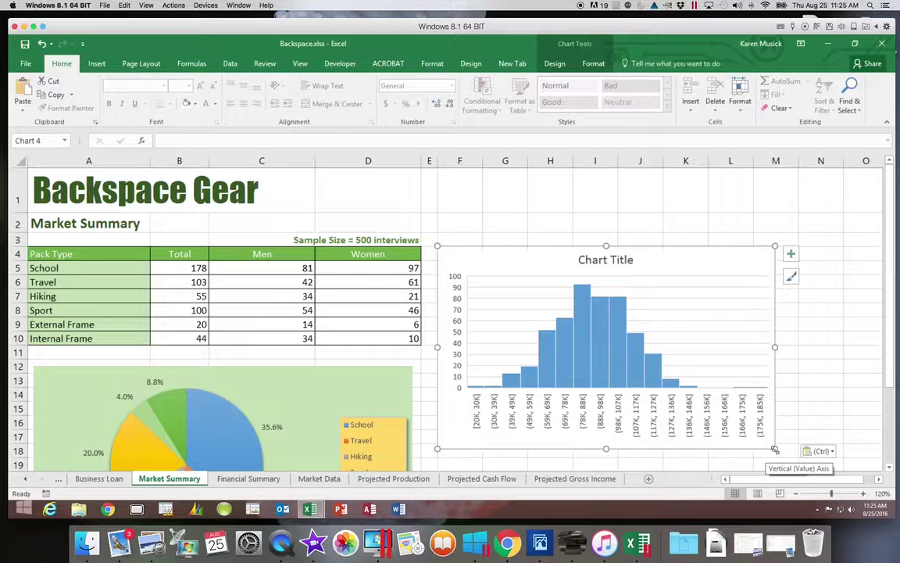
drag(775, 449, 798, 400)
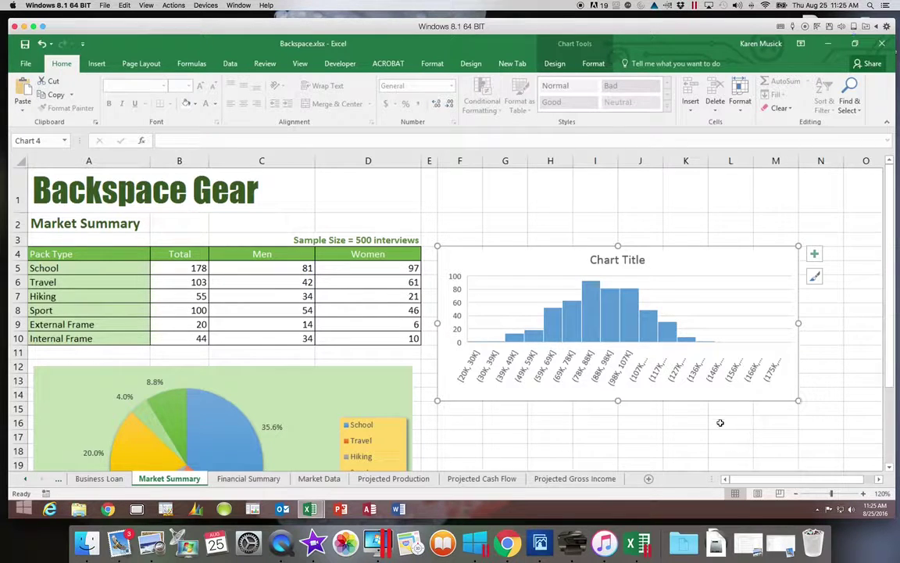
Replace the histogram's placeholder title with "Annual Income"
click(623, 263)
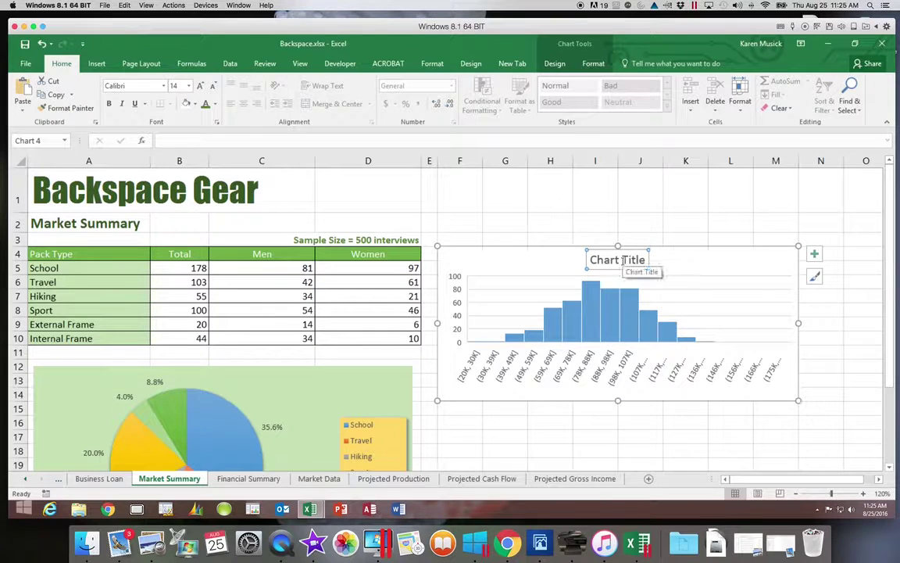
text(Annual)
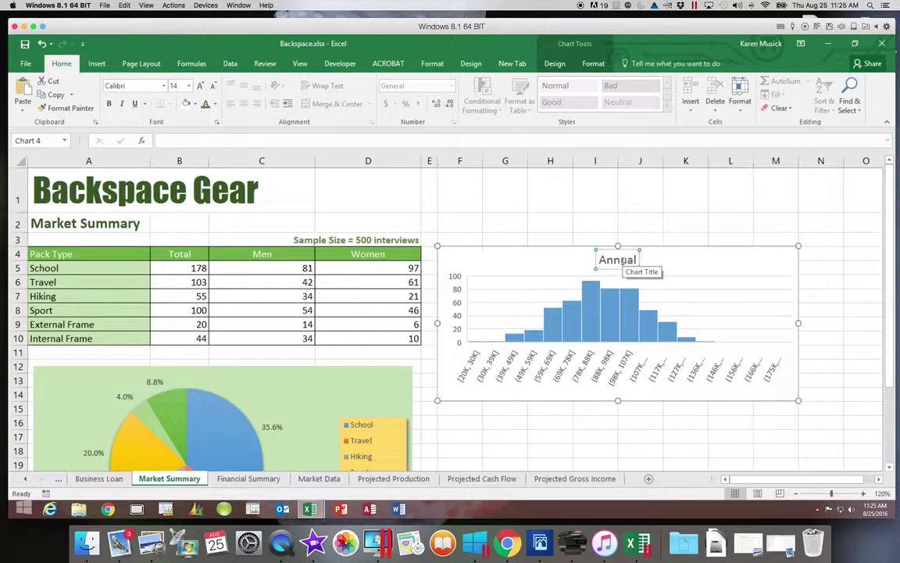
text( Income)
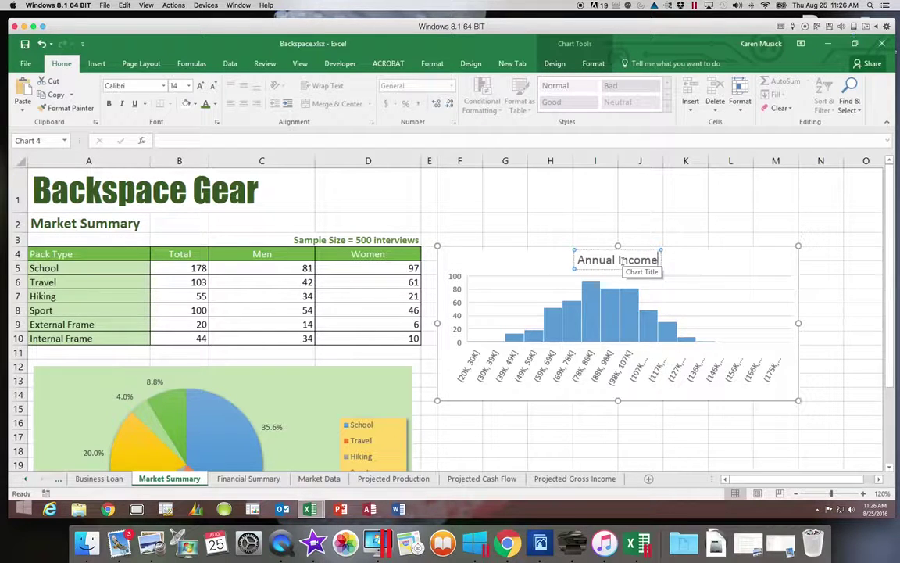
click(559, 261)
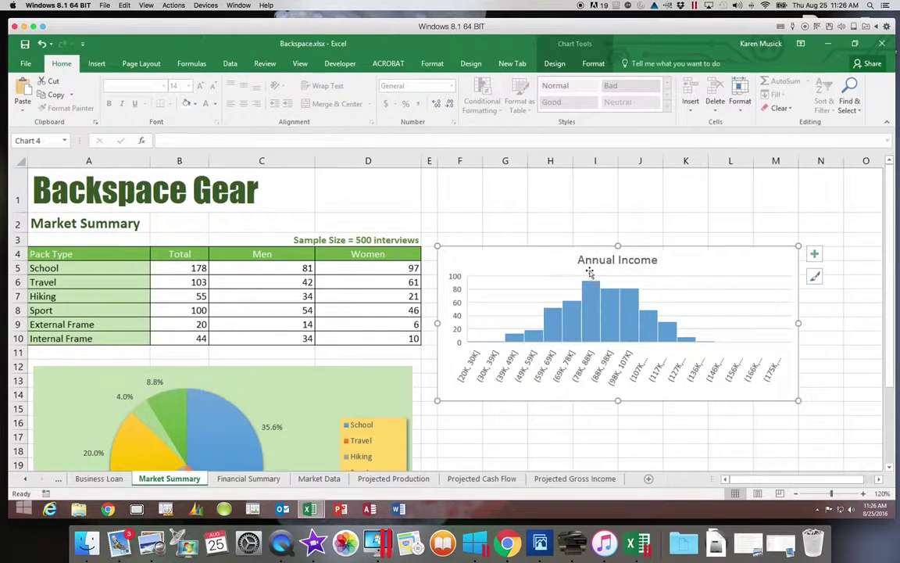
Format the "Annual Income" chart title in Calibri Light (Headings) with a dark green theme font color
click(637, 268)
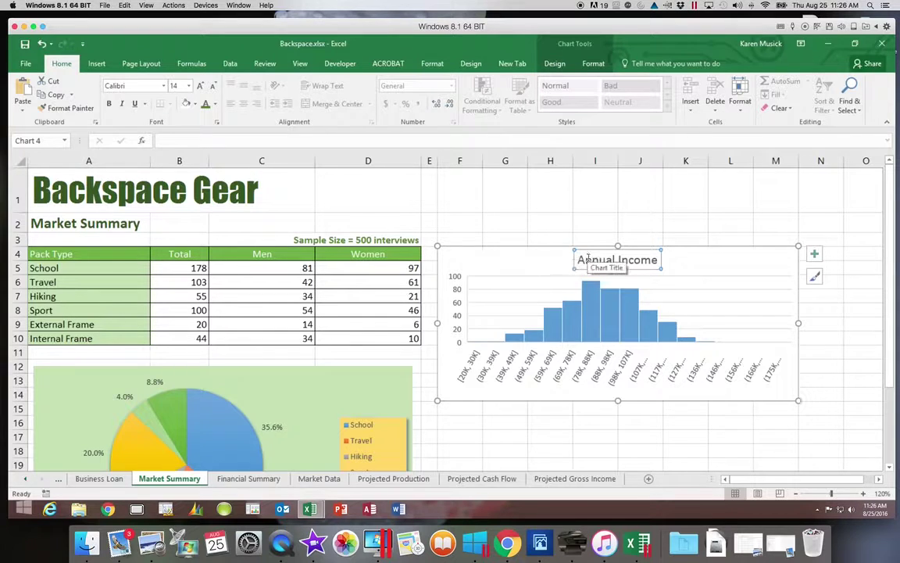
drag(578, 258, 665, 260)
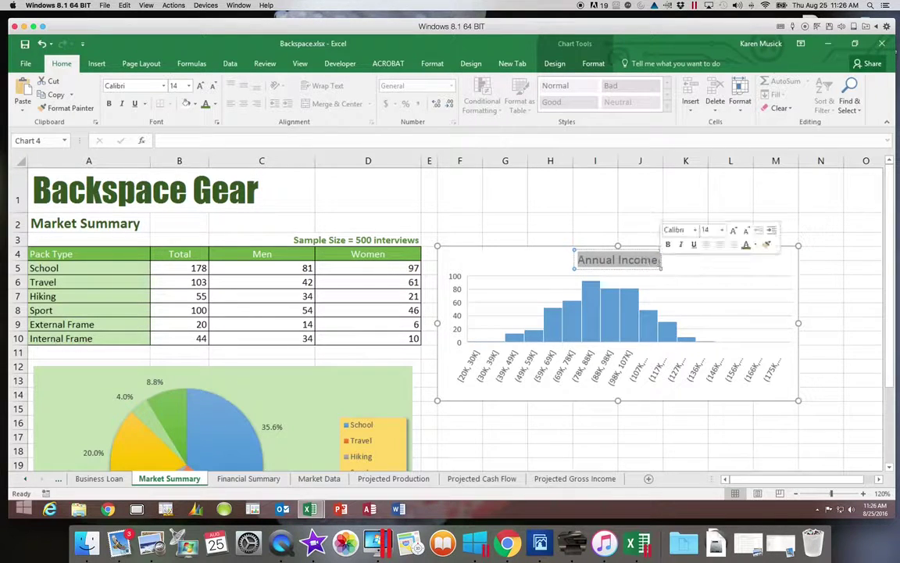
click(164, 86)
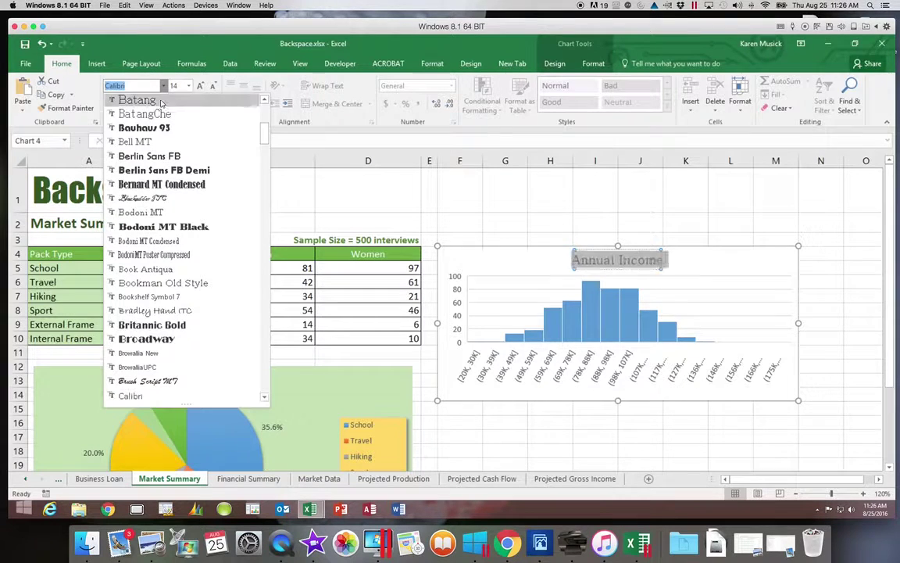
drag(266, 132, 263, 101)
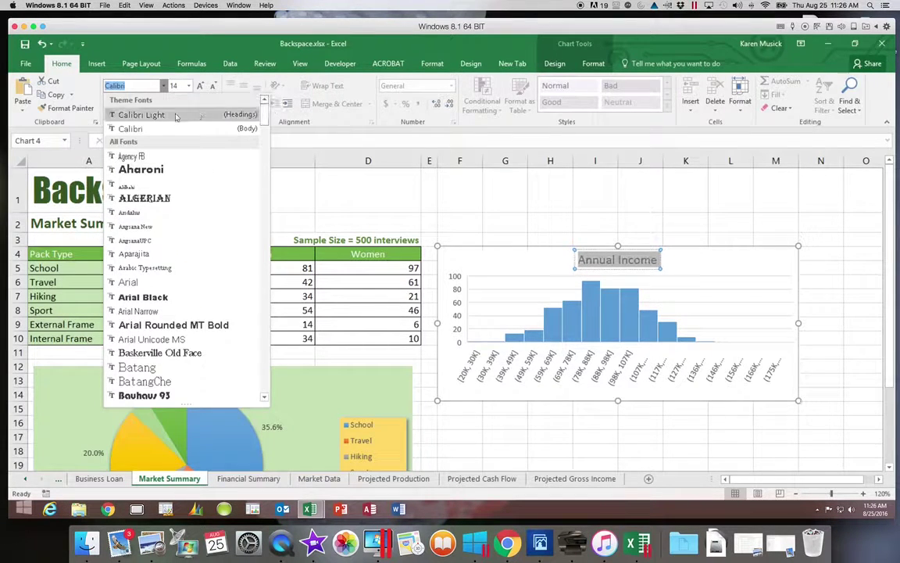
click(162, 114)
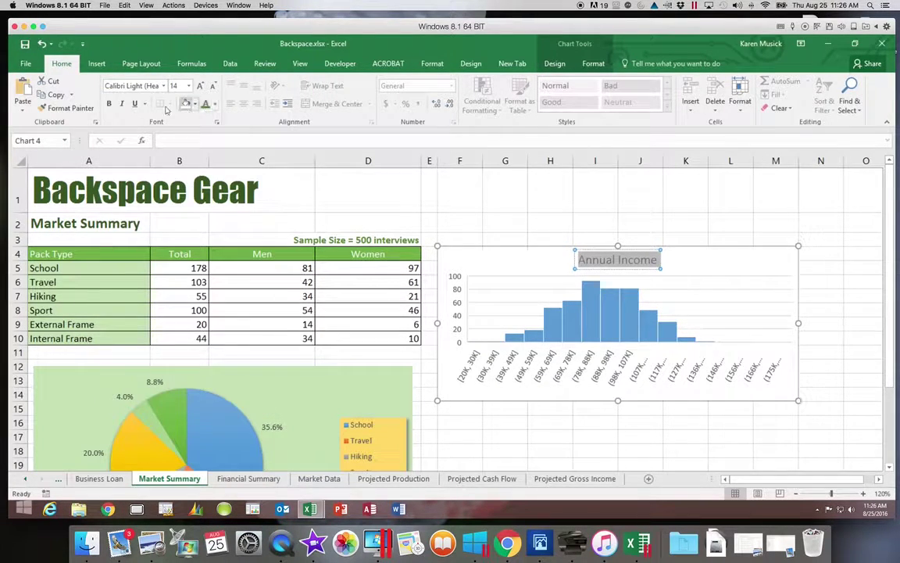
click(215, 107)
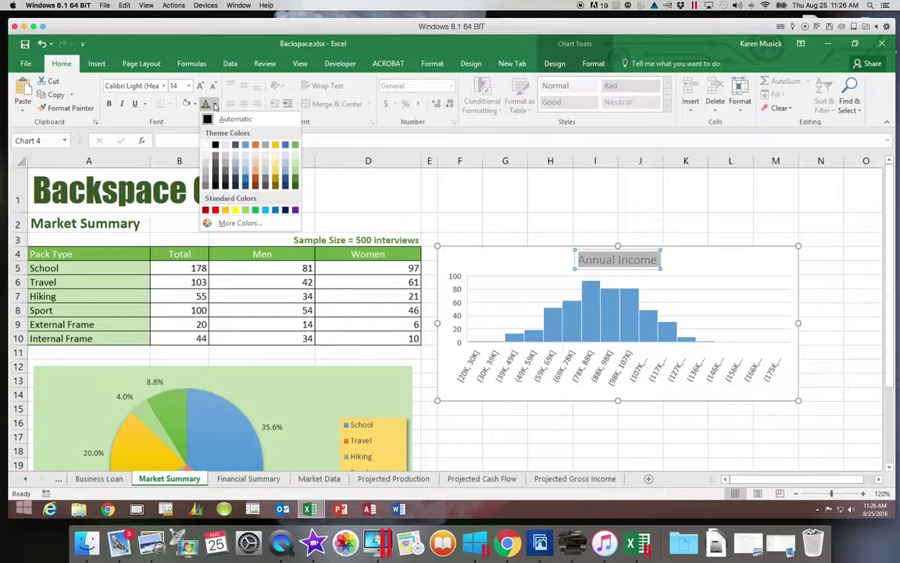
click(296, 180)
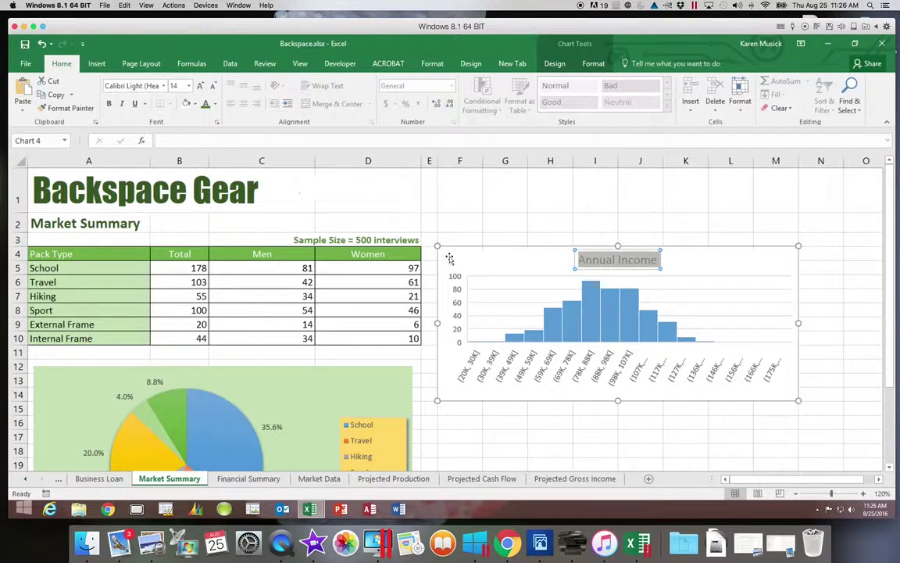
click(473, 261)
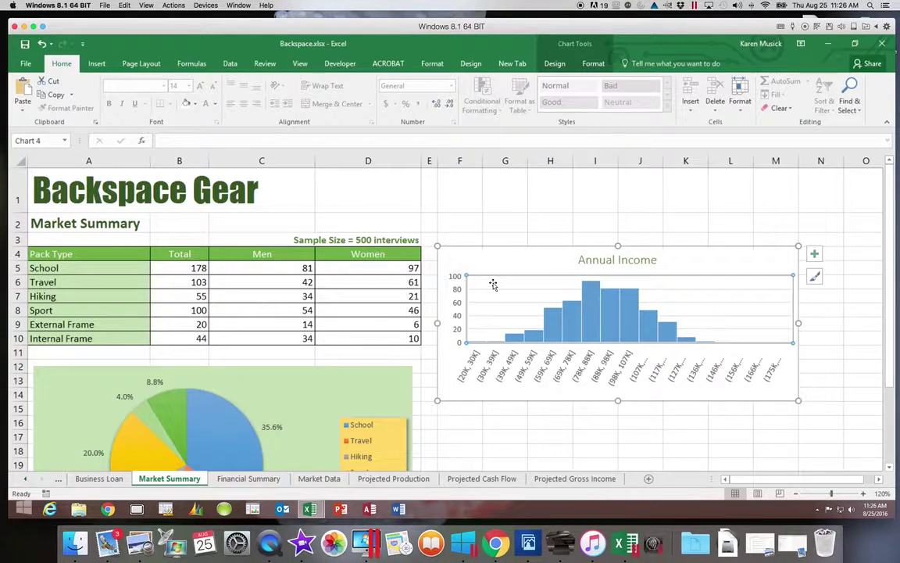
Fill the histogram's plot area with White, Background 1
click(493, 285)
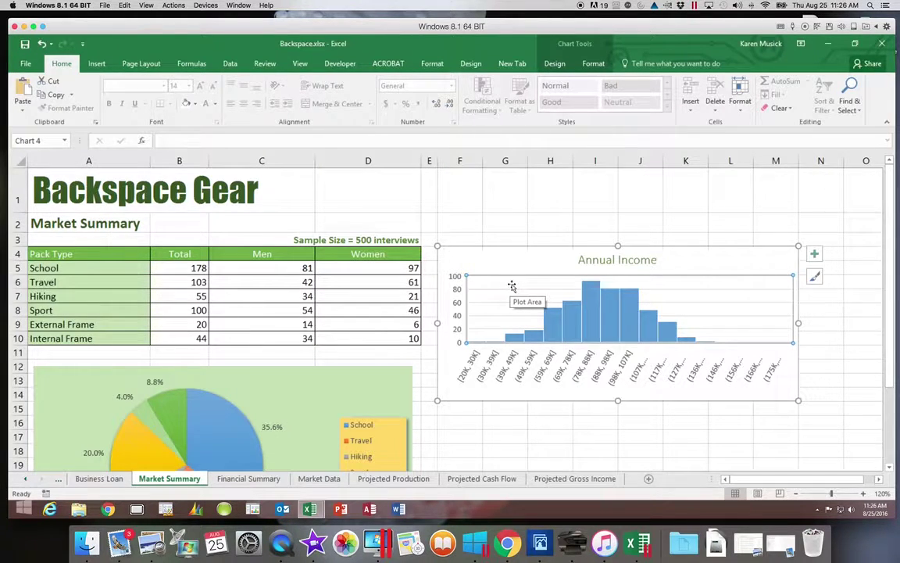
click(594, 64)
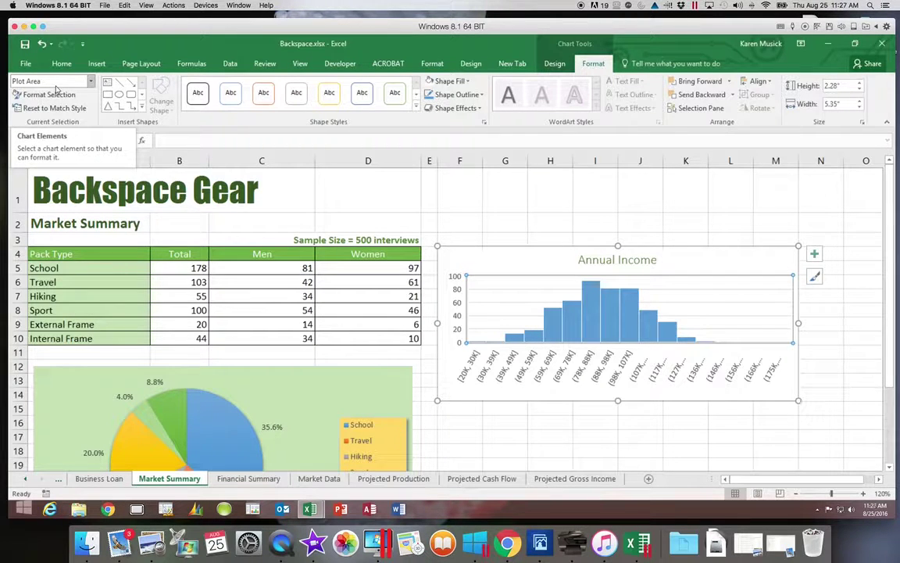
click(469, 82)
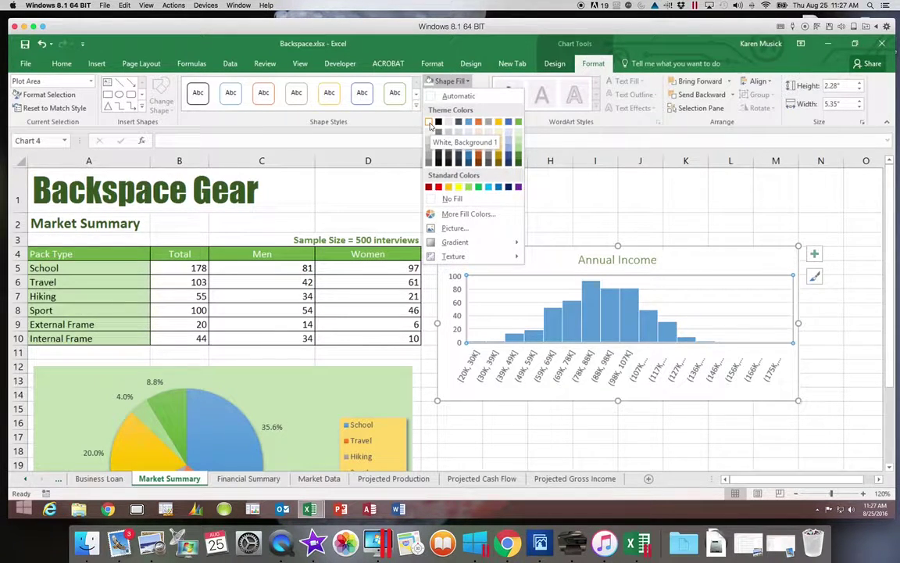
click(429, 124)
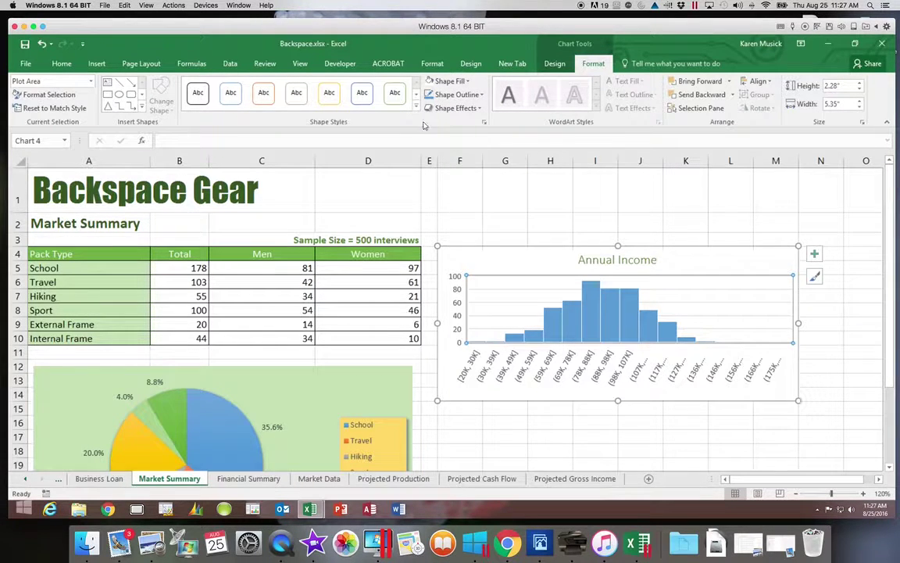
Fill the histogram's chart area with a light green theme color matching the pie chart's background
click(467, 258)
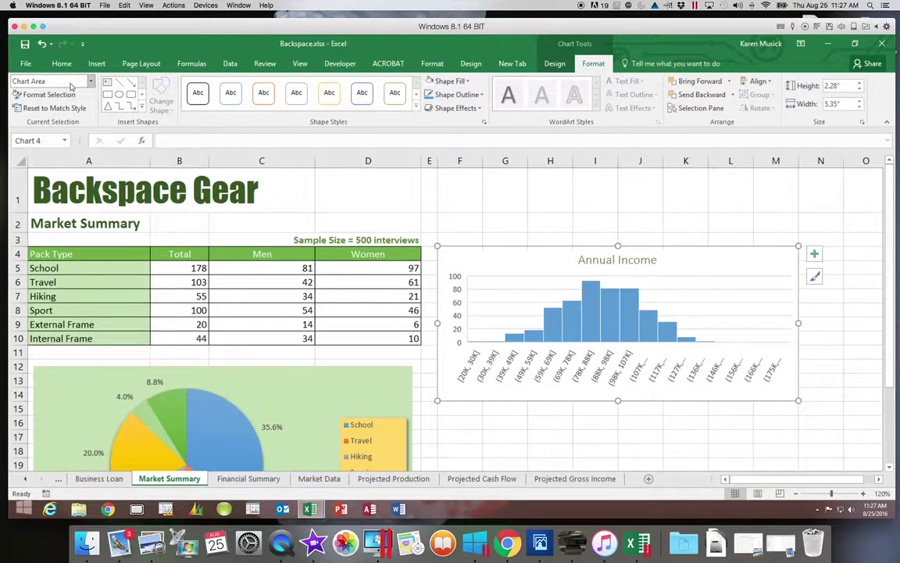
click(469, 81)
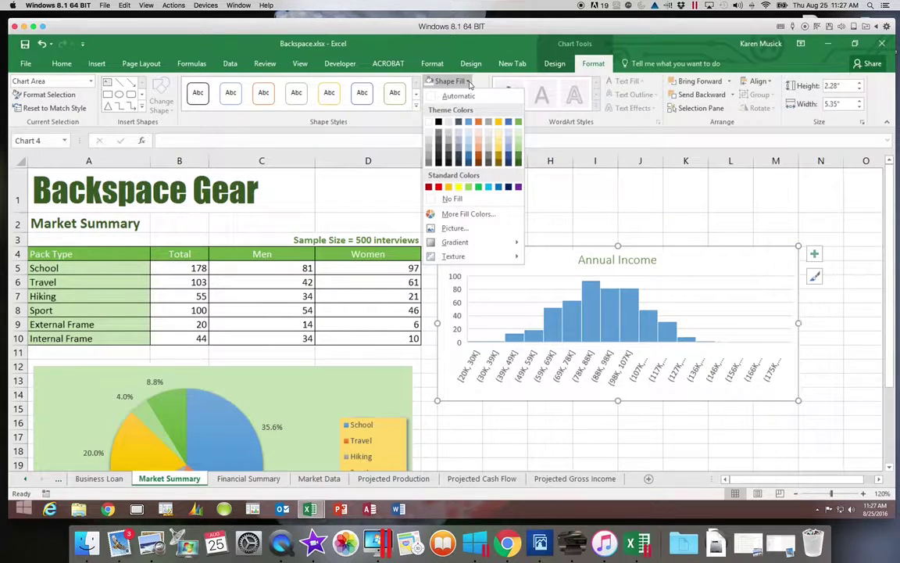
click(519, 144)
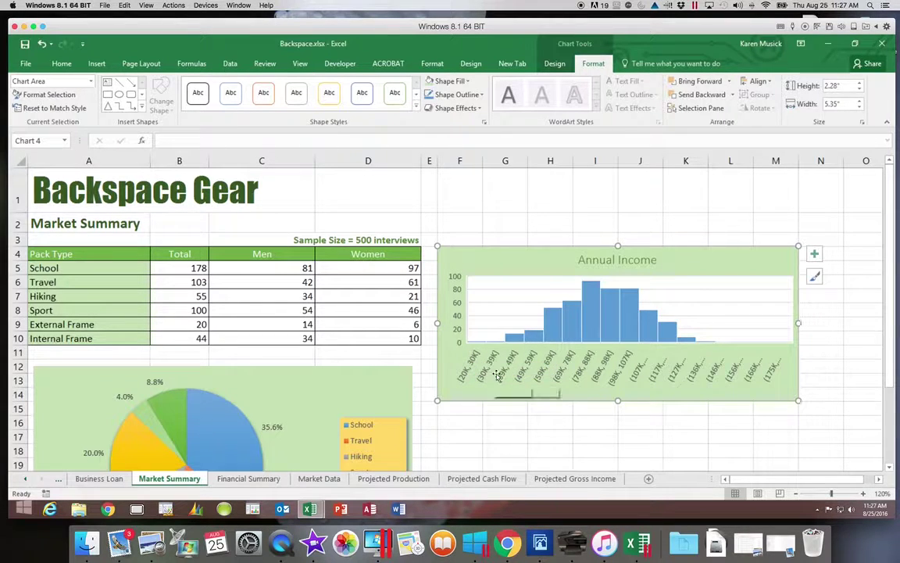
Set the bin width of the Annual Income histogram's horizontal axis to 20000
click(602, 373)
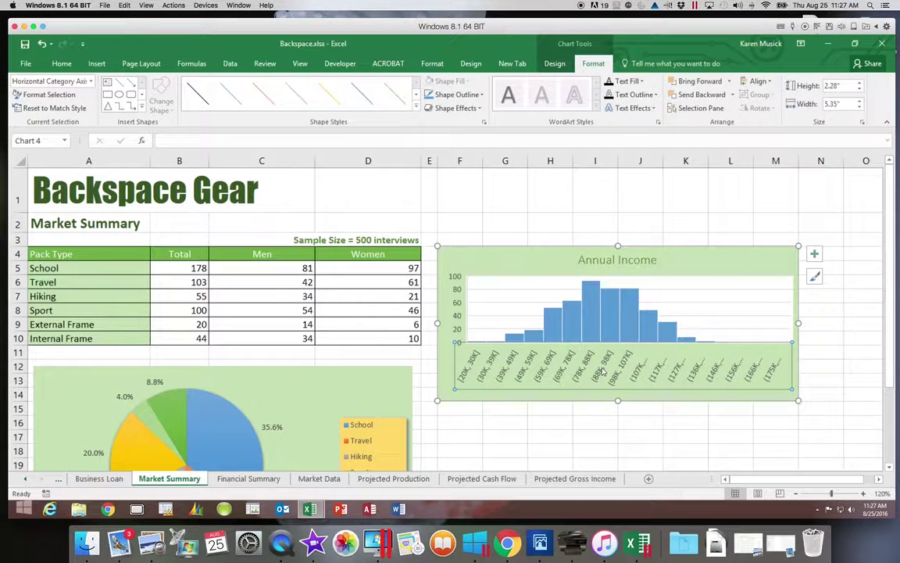
double_click(602, 373)
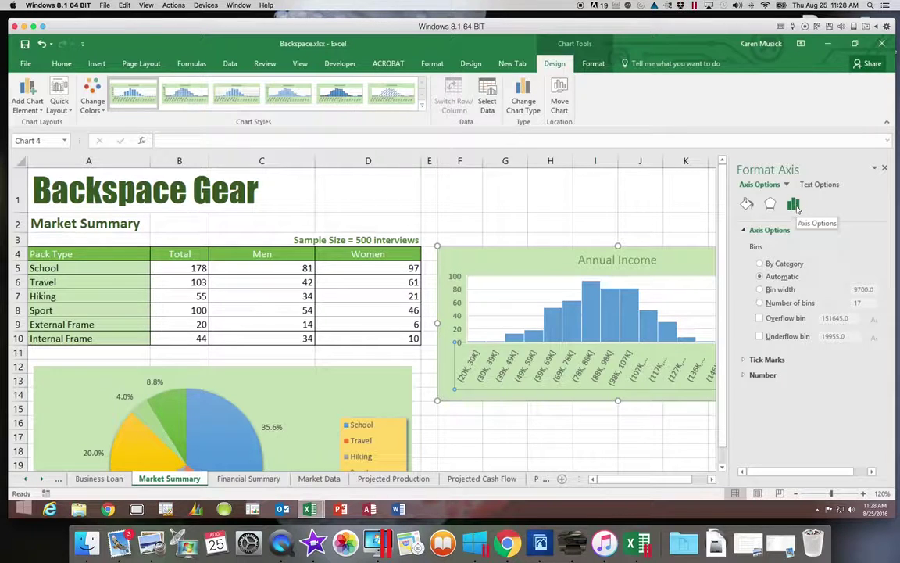
click(796, 207)
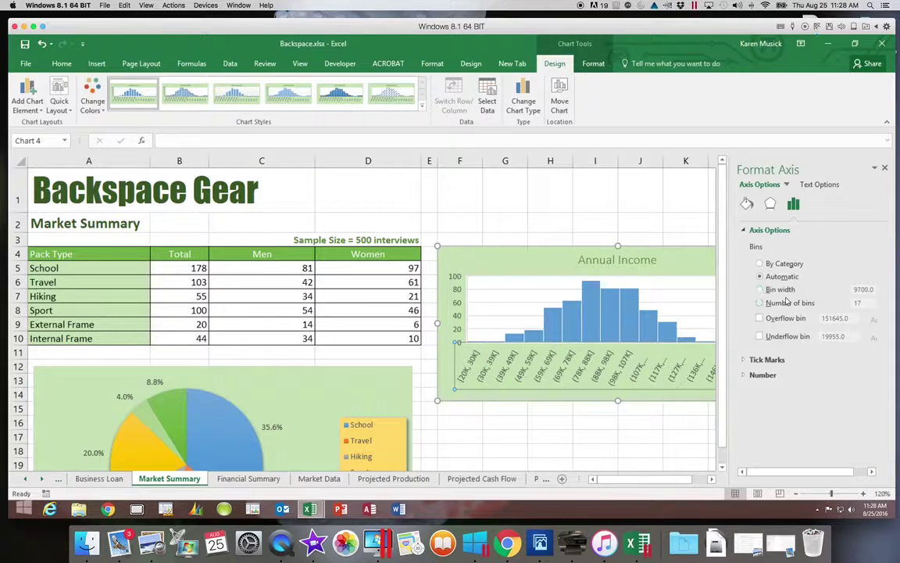
click(760, 290)
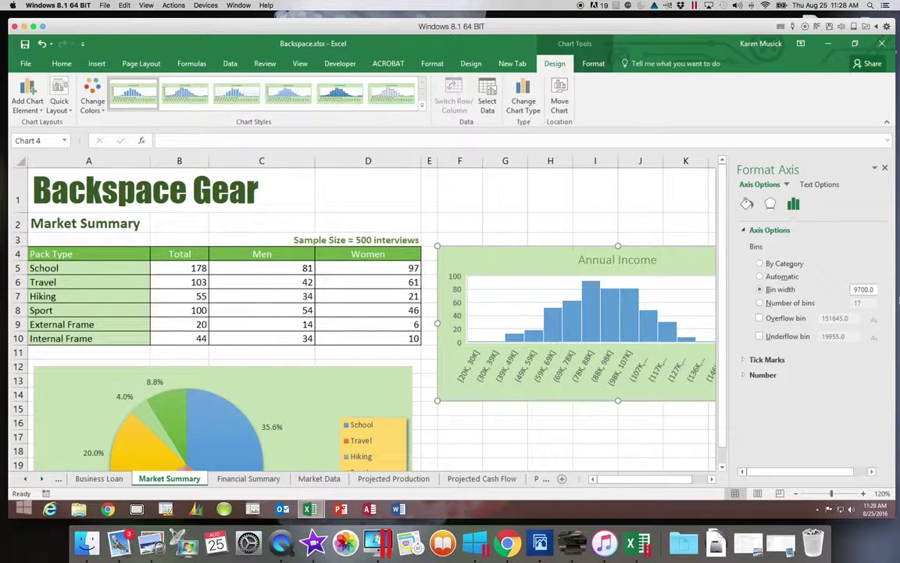
click(854, 289)
drag(855, 289, 880, 291)
text(000)
key(Return)
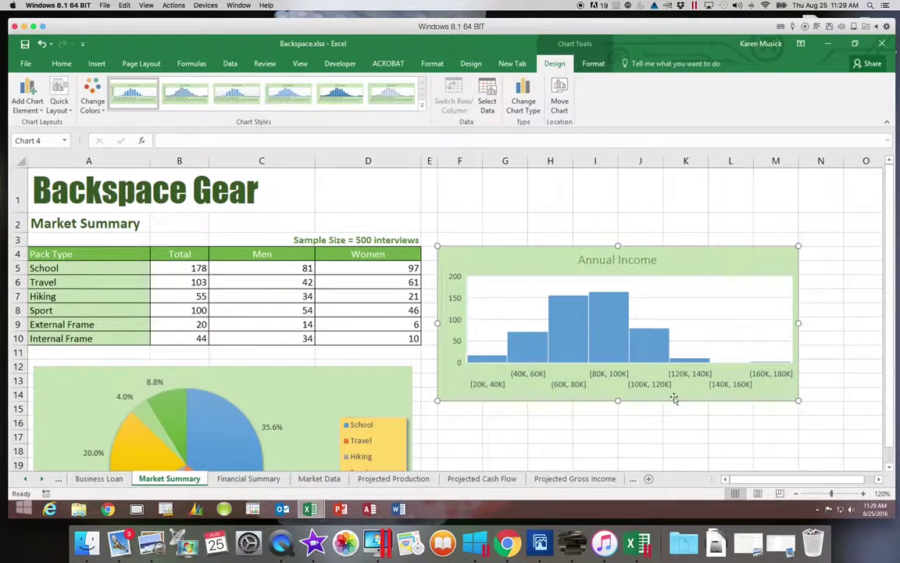
click(648, 447)
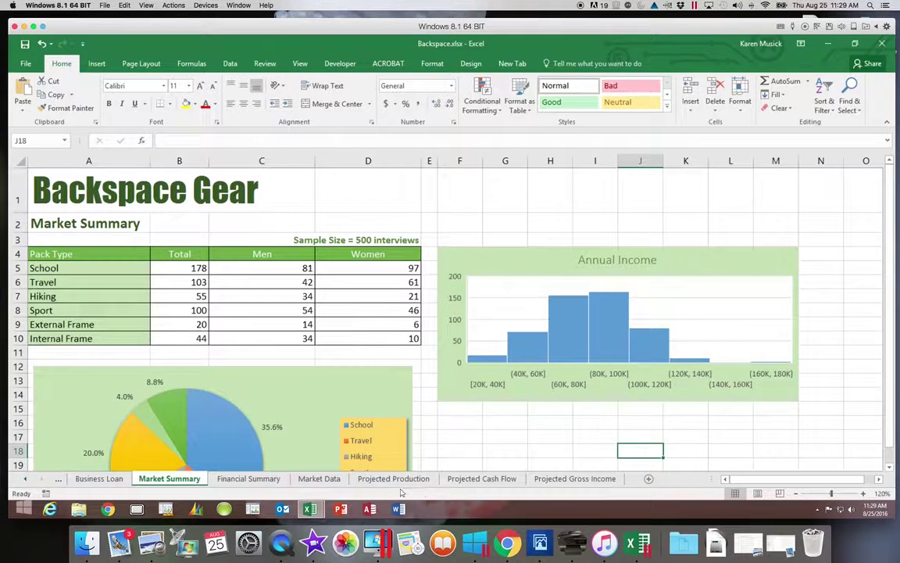
Insert a Pareto chart from the Factors When Buying data in H5:I8 on the Market Data sheet
click(332, 479)
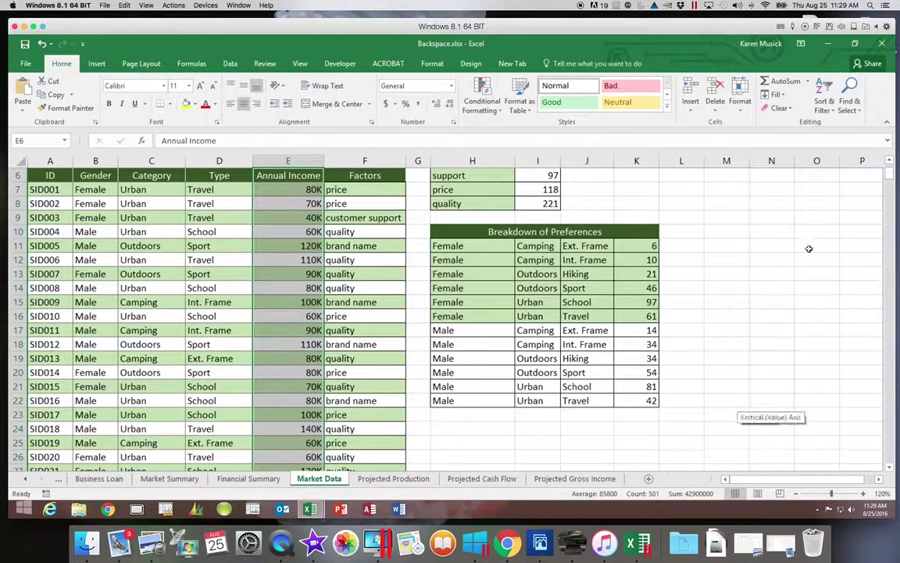
drag(889, 177, 888, 168)
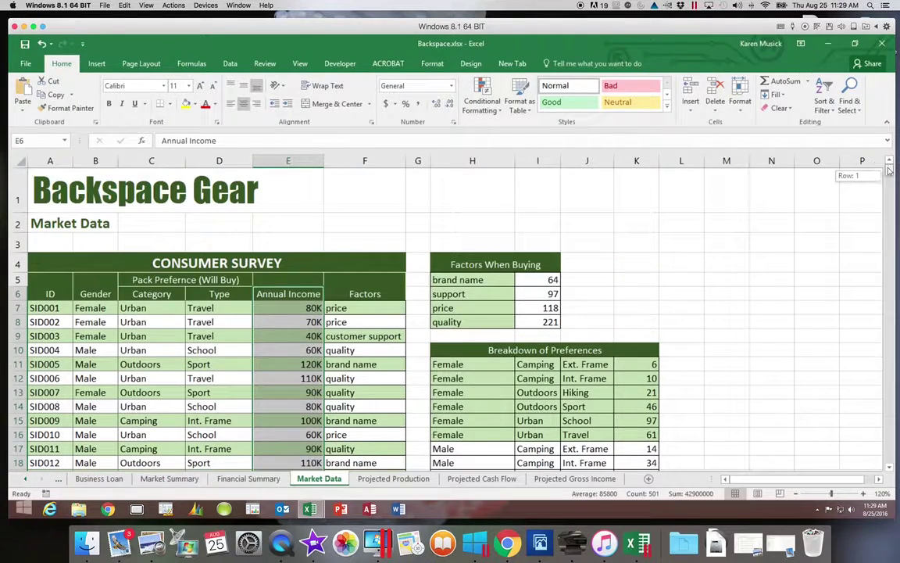
scroll(445, 275, right, 2)
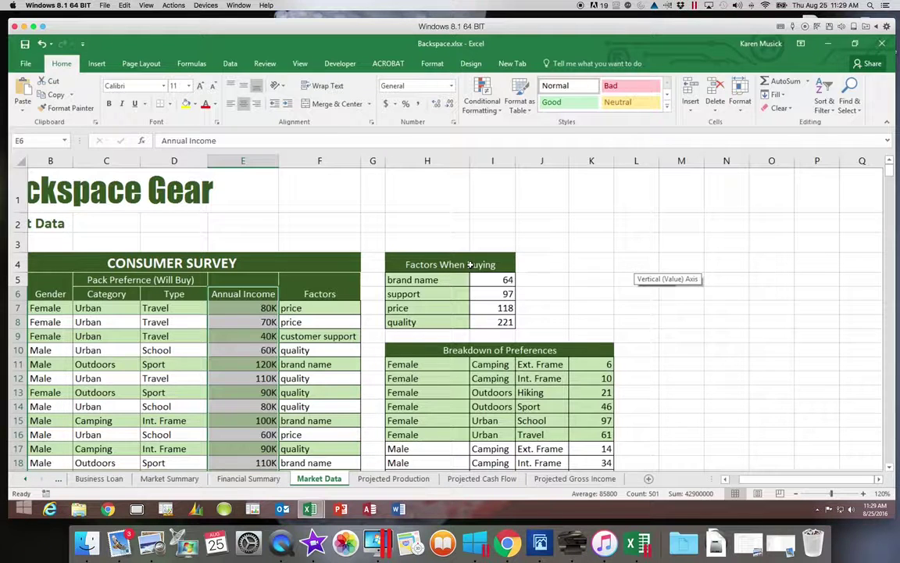
scroll(470, 266, right, 2)
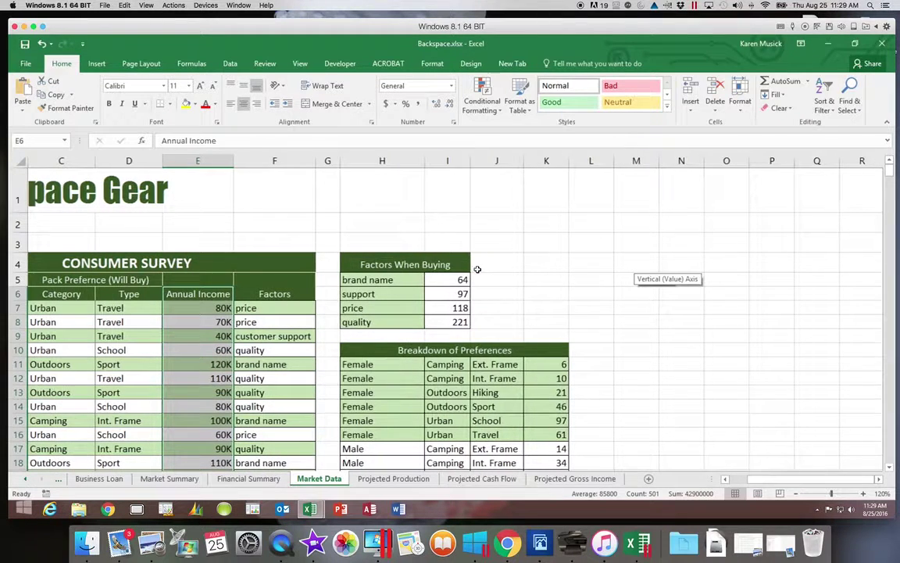
click(400, 281)
drag(401, 283, 437, 321)
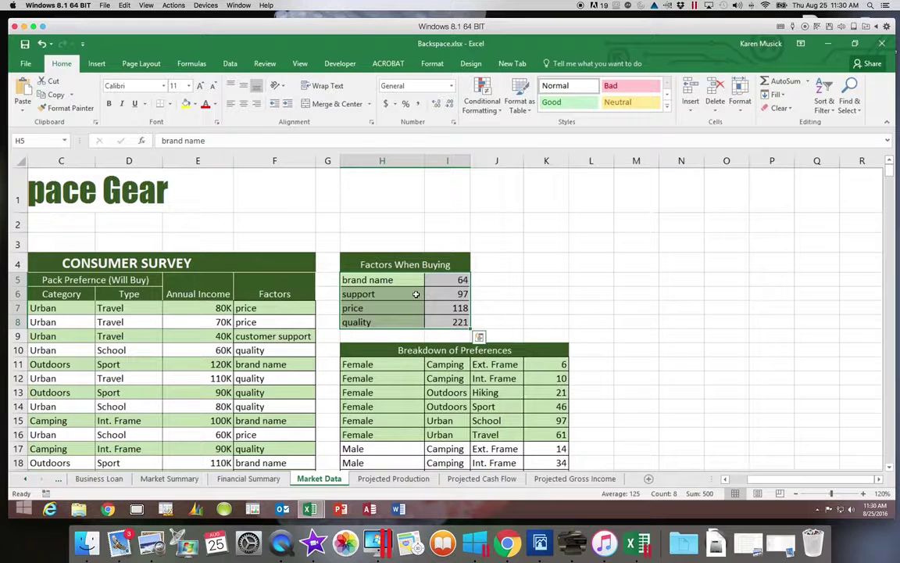
click(97, 65)
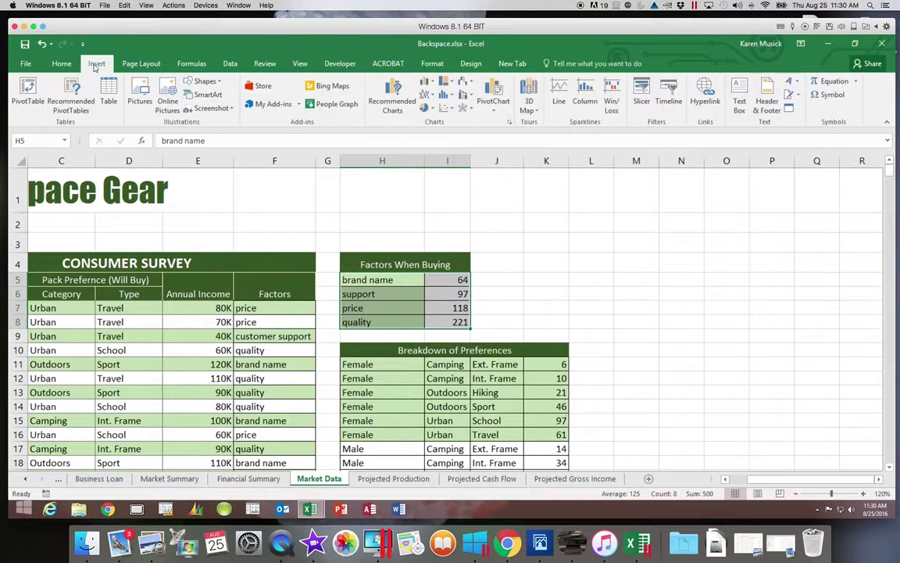
click(452, 95)
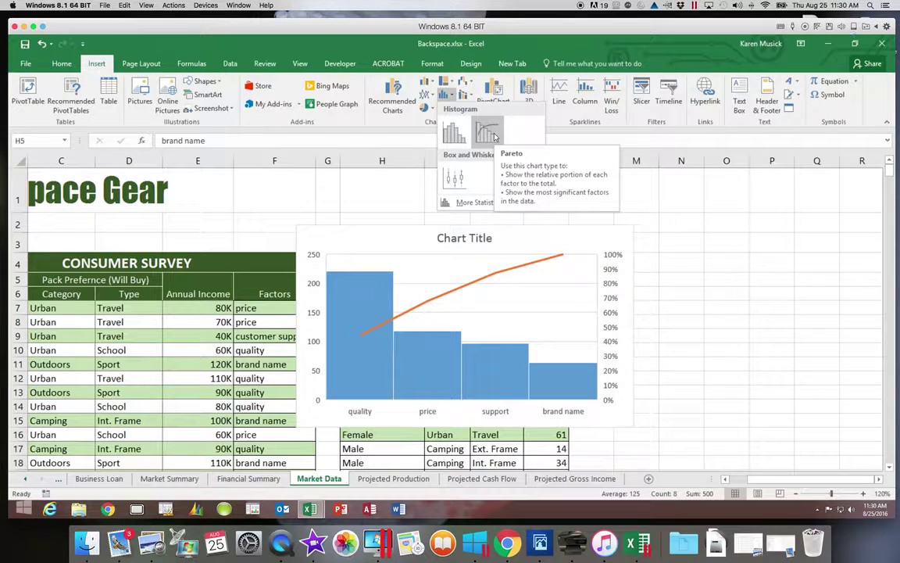
click(488, 134)
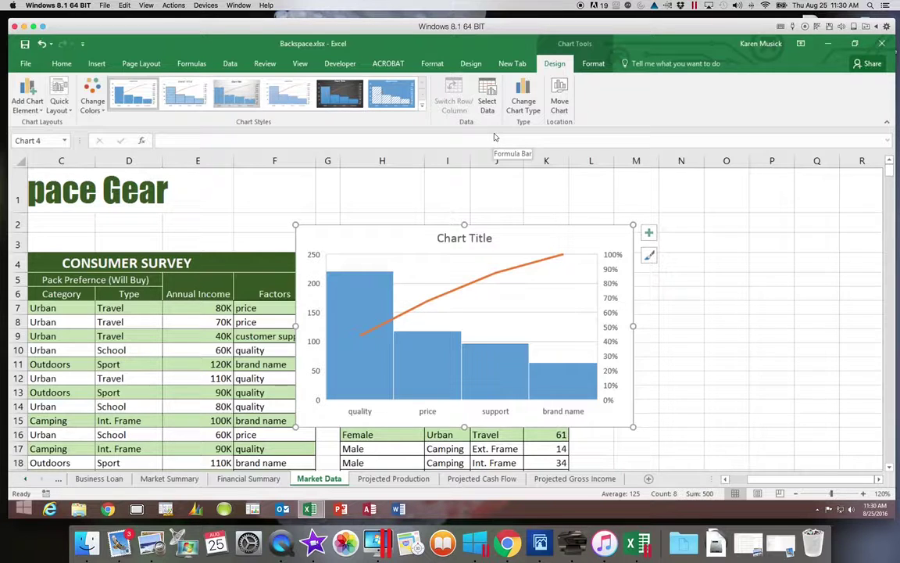
Move the Pareto chart to the Market Summary sheet as an embedded object
click(560, 95)
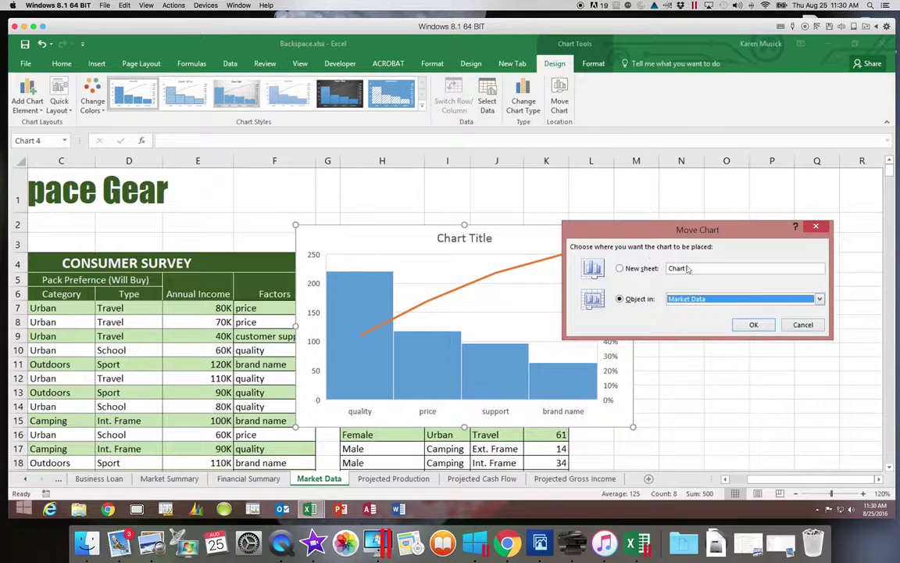
click(819, 299)
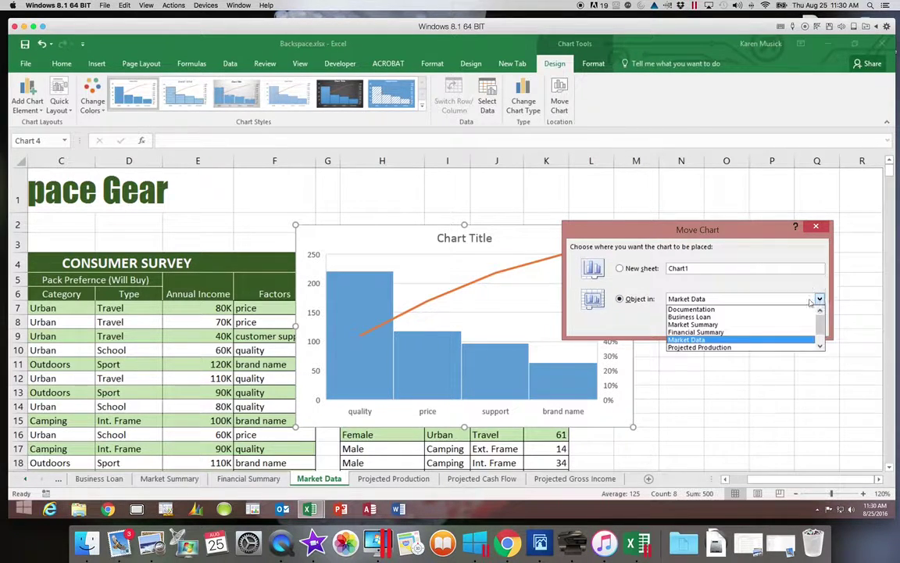
click(747, 324)
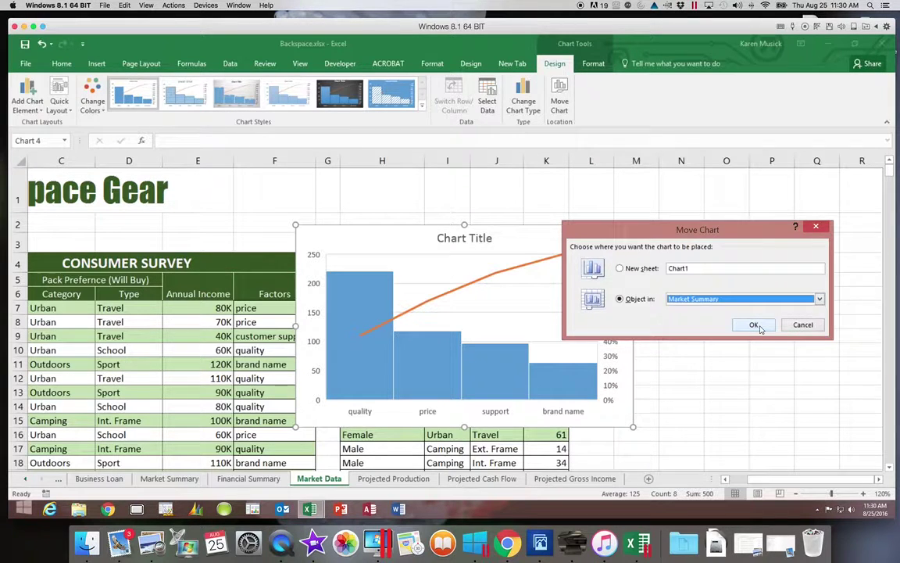
click(755, 325)
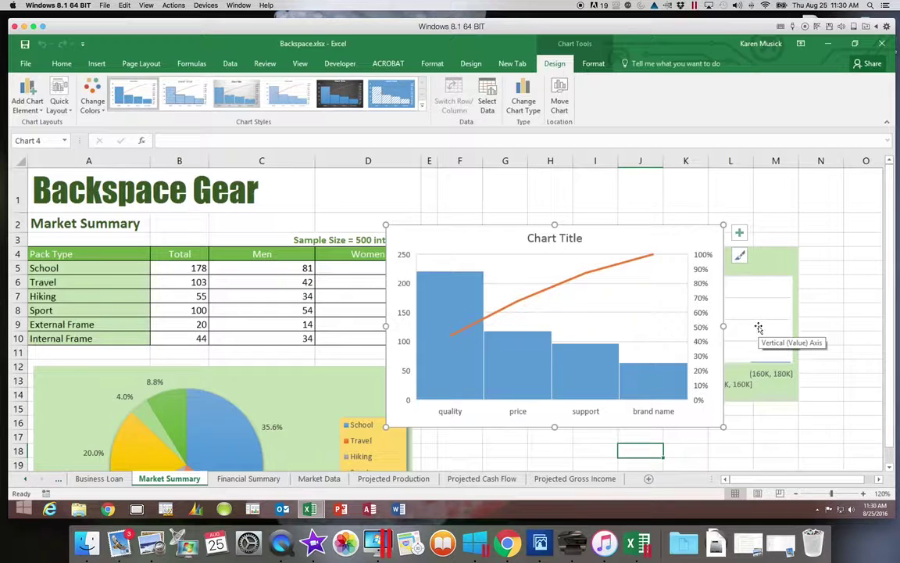
Place the Pareto chart below the Annual Income histogram, aligned with column F at row 16, and resize it to about 5.36" by 2.3"
click(889, 468)
click(889, 468)
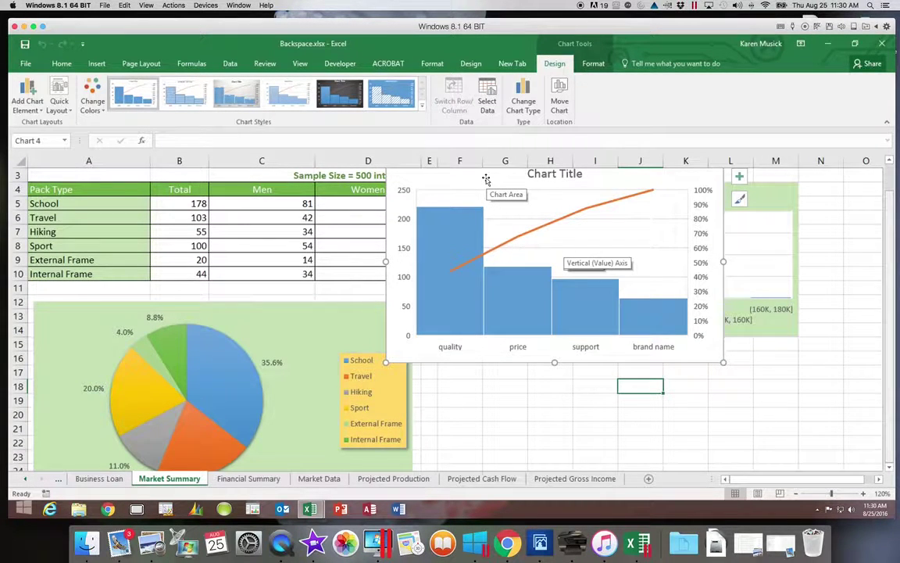
drag(486, 180, 540, 370)
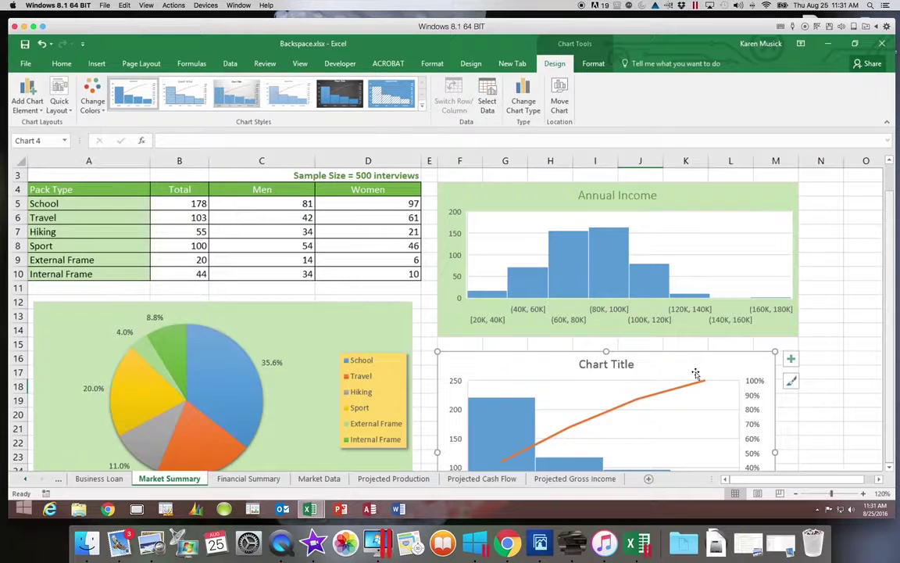
click(889, 469)
drag(890, 469, 889, 467)
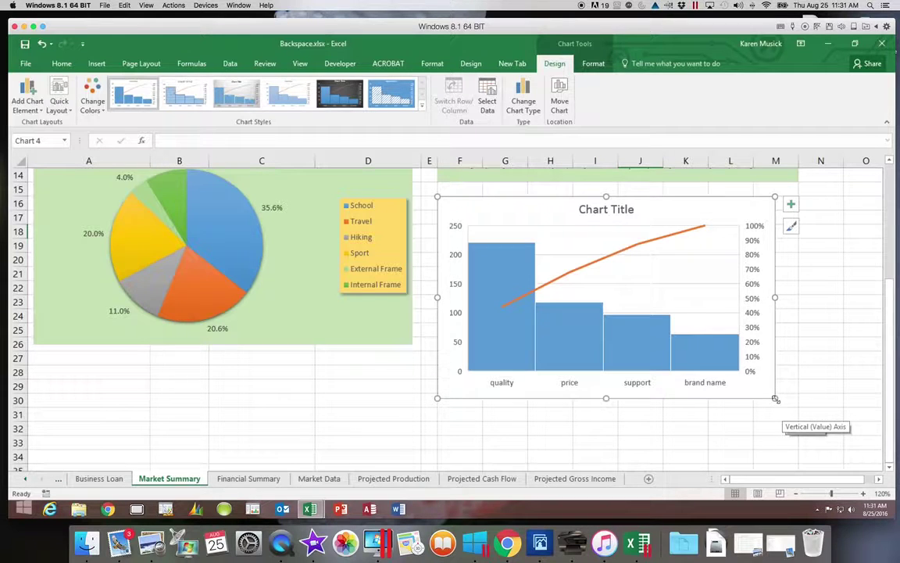
drag(778, 397, 799, 351)
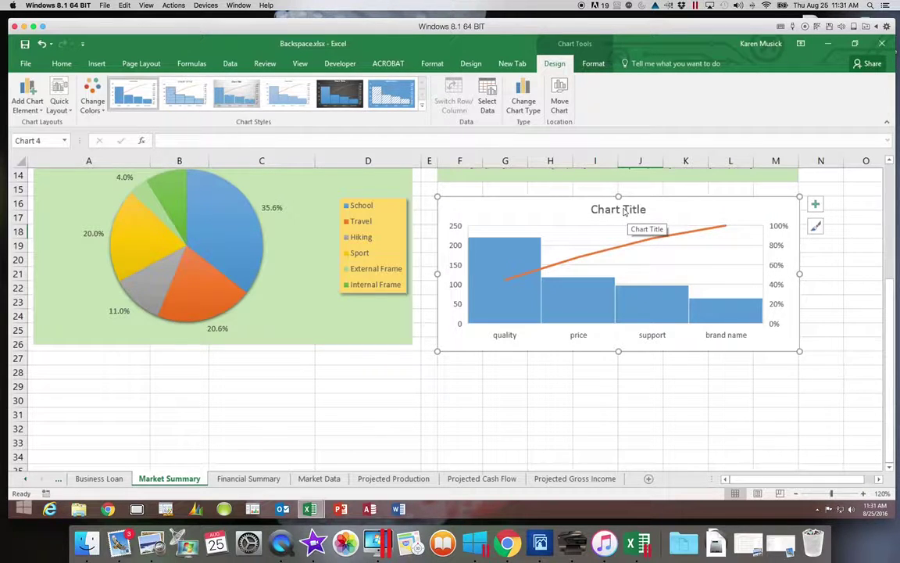
Replace the Pareto chart's placeholder title with "Factors in Buying"
click(625, 211)
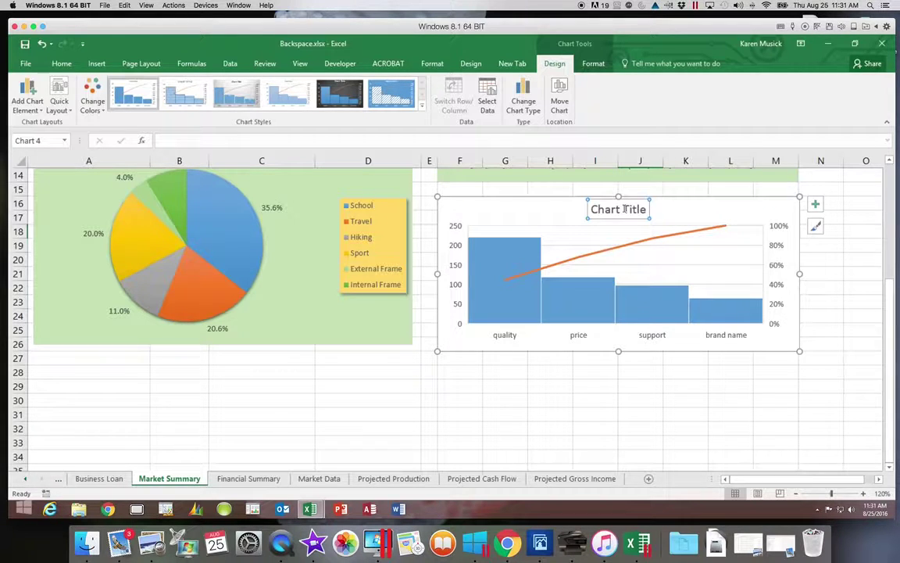
text(Facto)
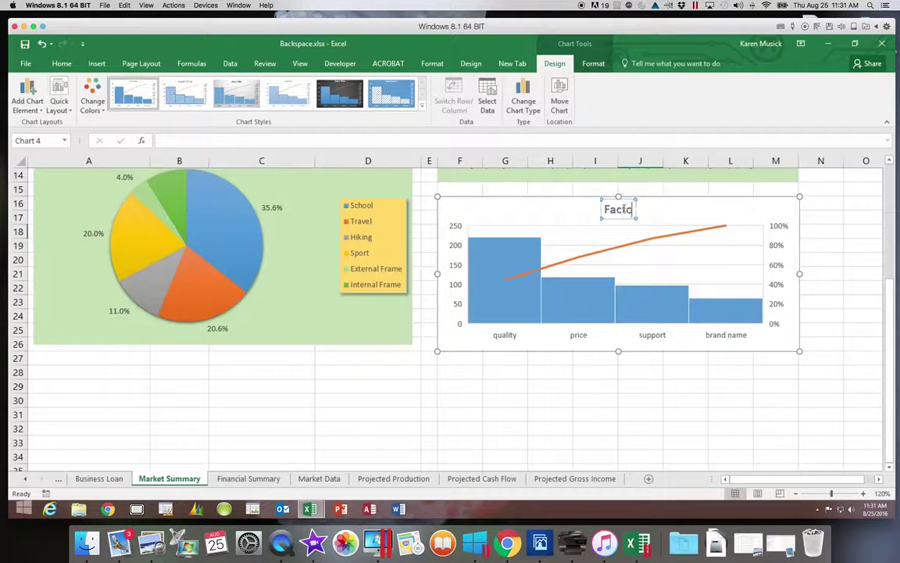
text(rs in Bu)
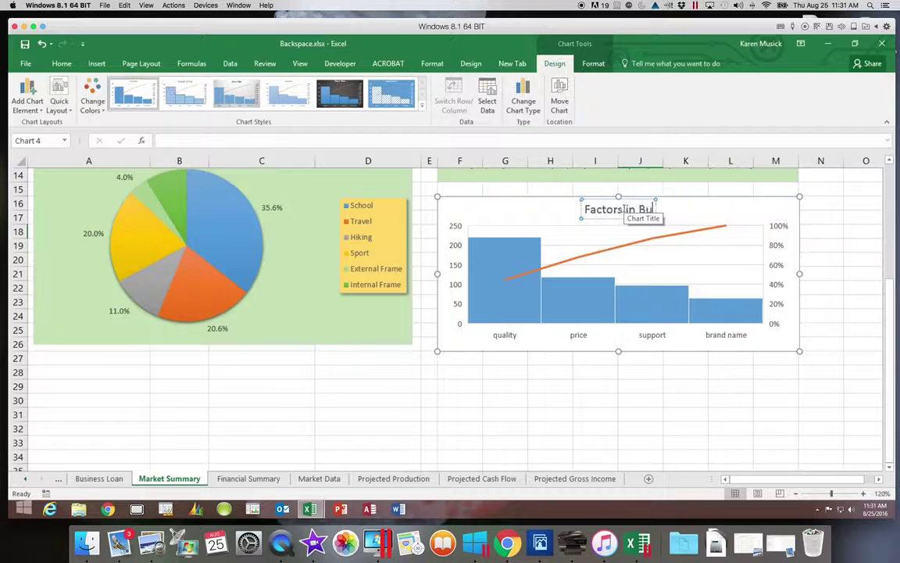
text(ying)
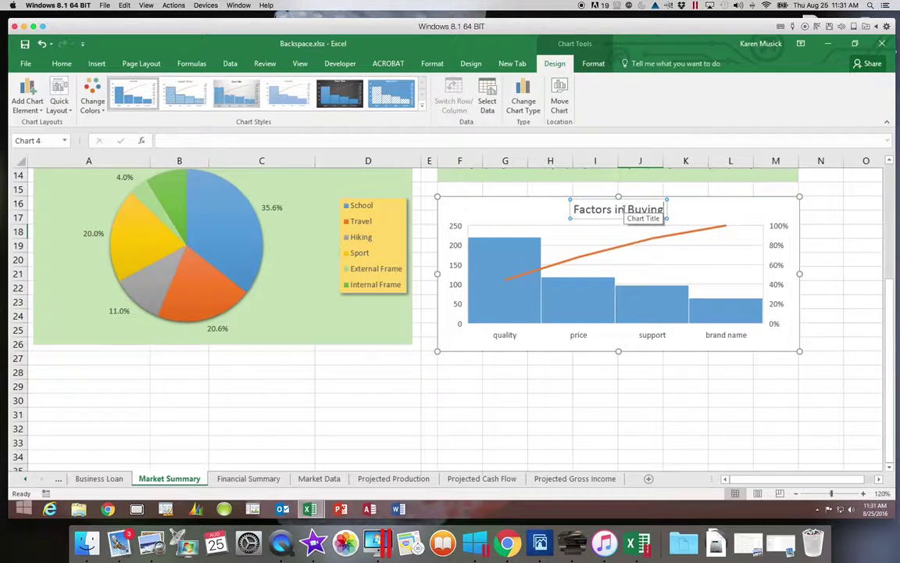
click(631, 383)
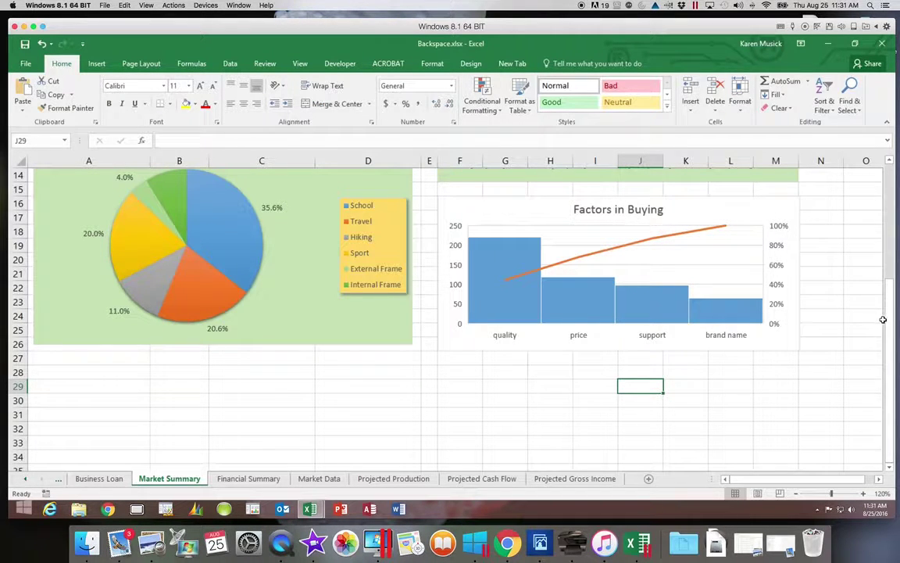
Format the "Factors in Buying" chart title in Calibri Light (Headings) with a dark green theme font color
drag(887, 323, 885, 297)
click(603, 208)
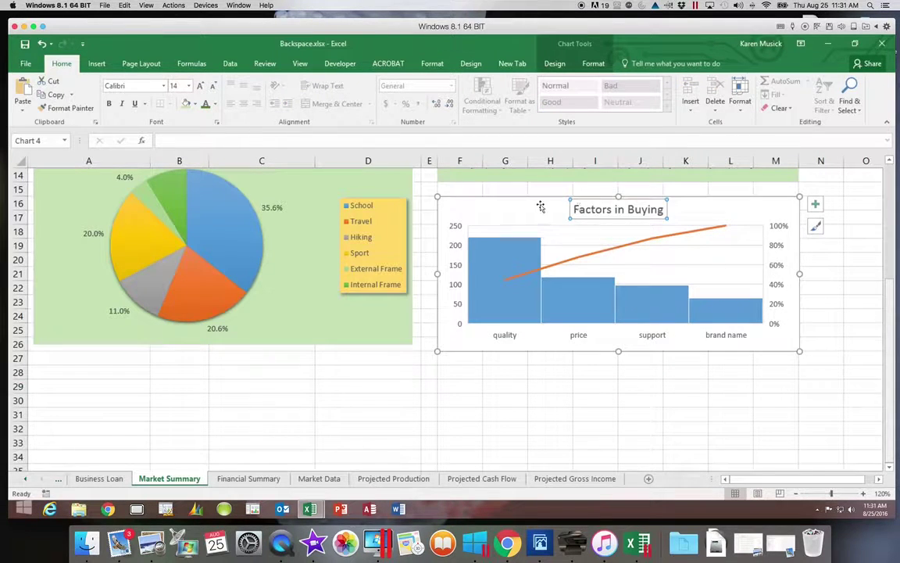
drag(574, 210, 653, 211)
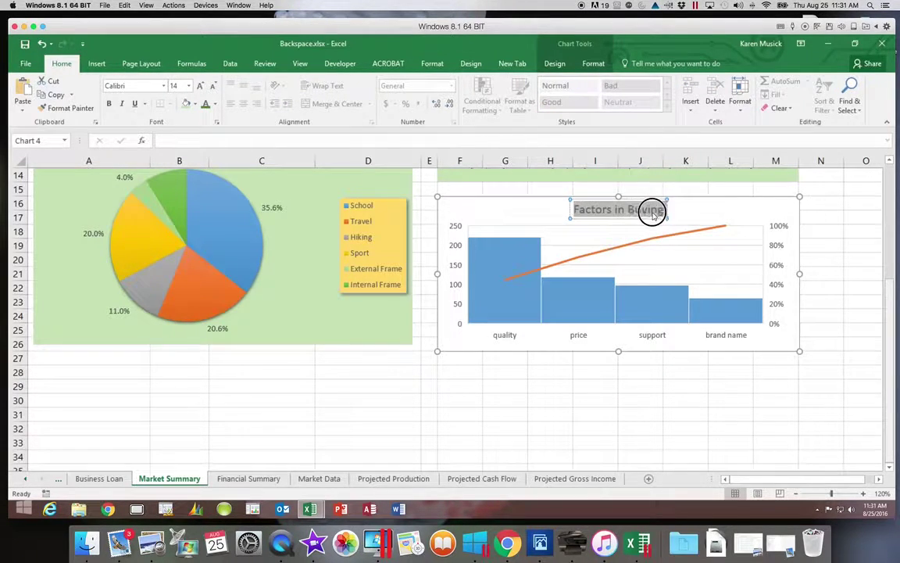
click(165, 87)
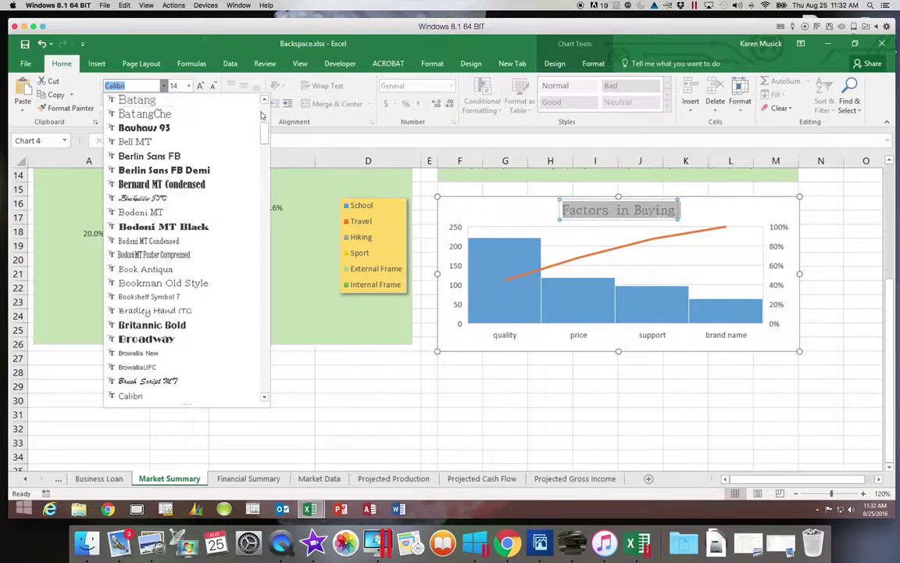
scroll(262, 116, up, 6)
click(149, 115)
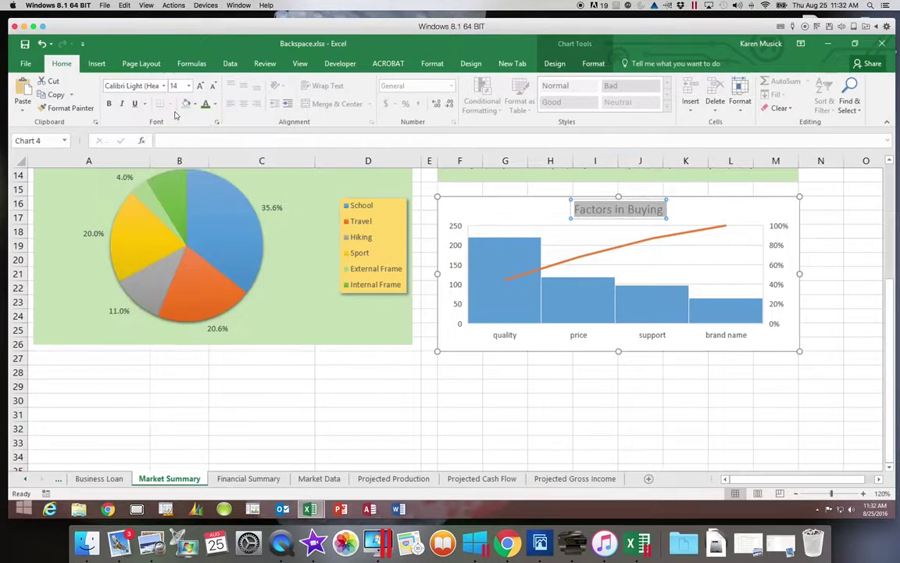
click(216, 105)
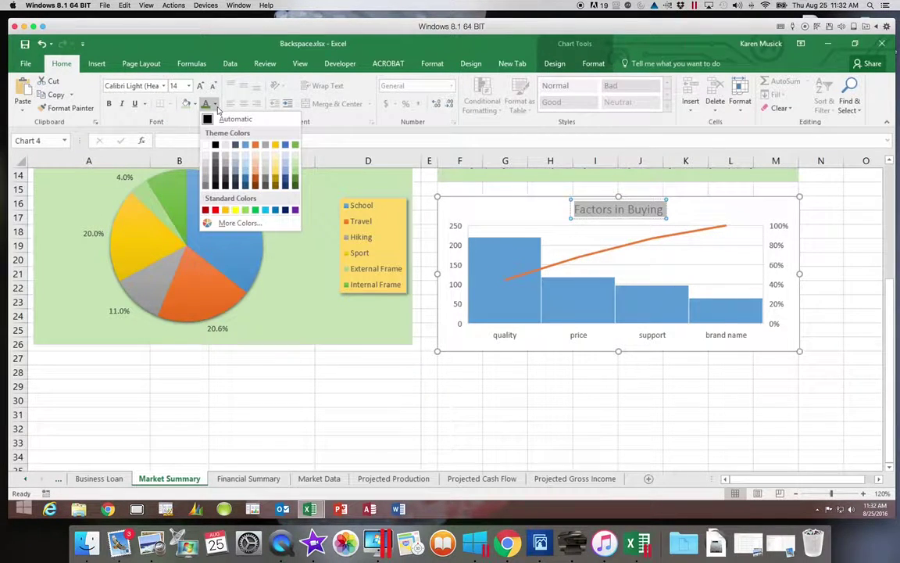
click(296, 180)
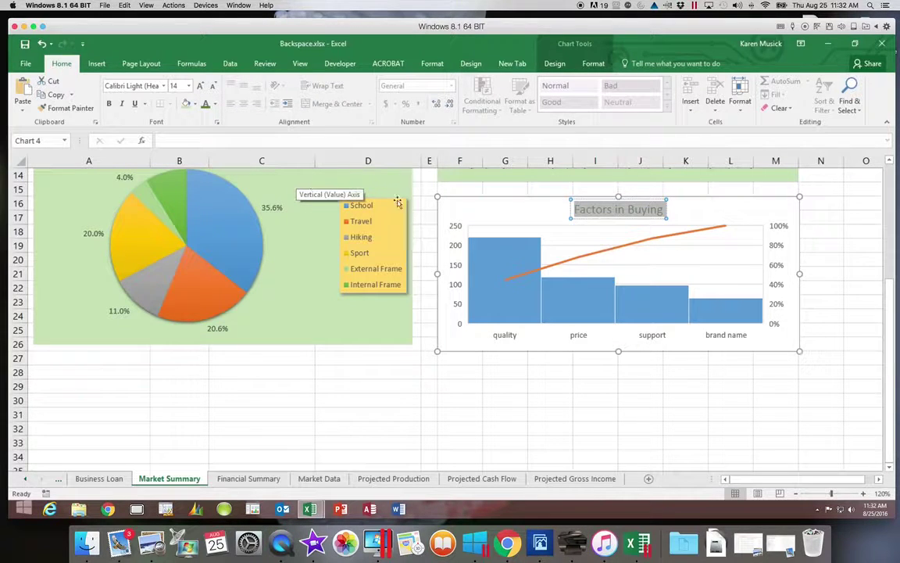
Fill the plot area of the Factors in Buying Pareto chart with the white theme color
click(695, 258)
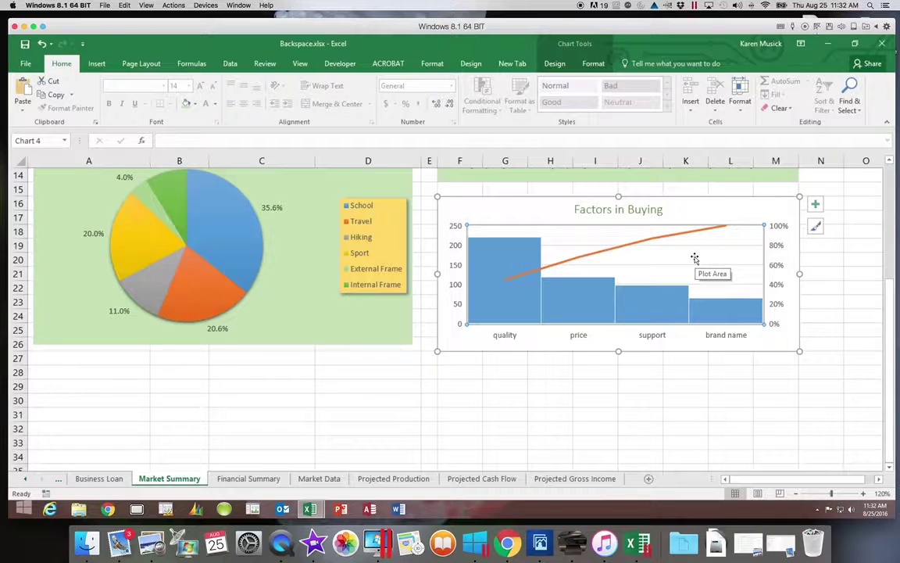
click(592, 64)
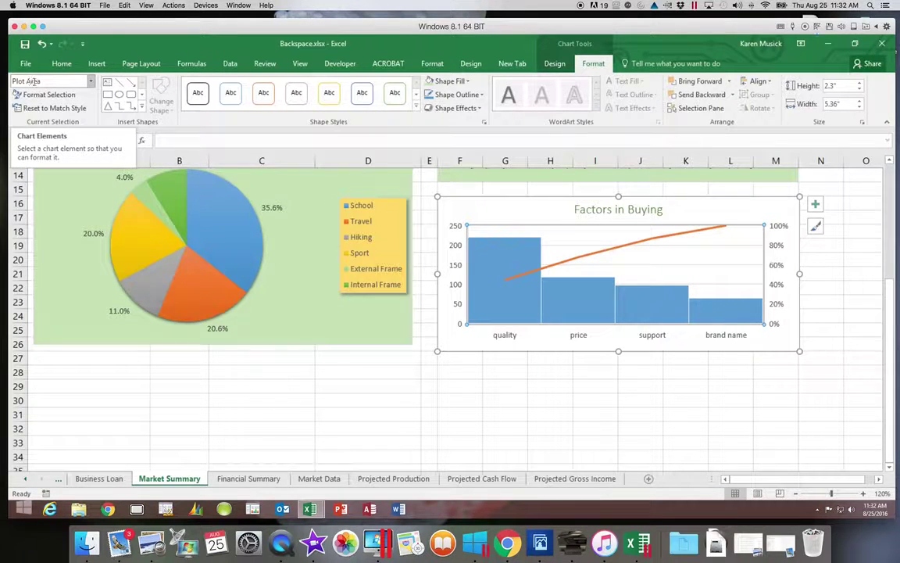
click(447, 81)
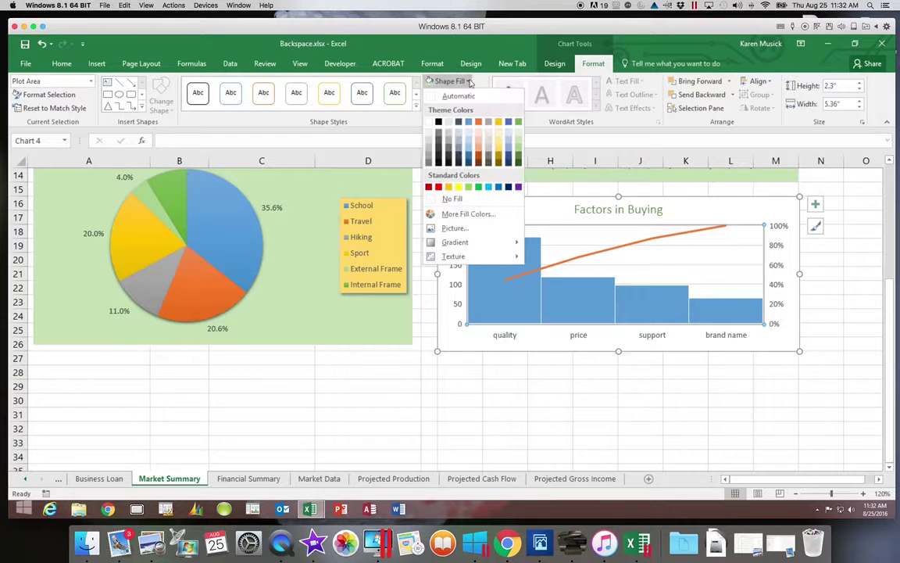
click(429, 123)
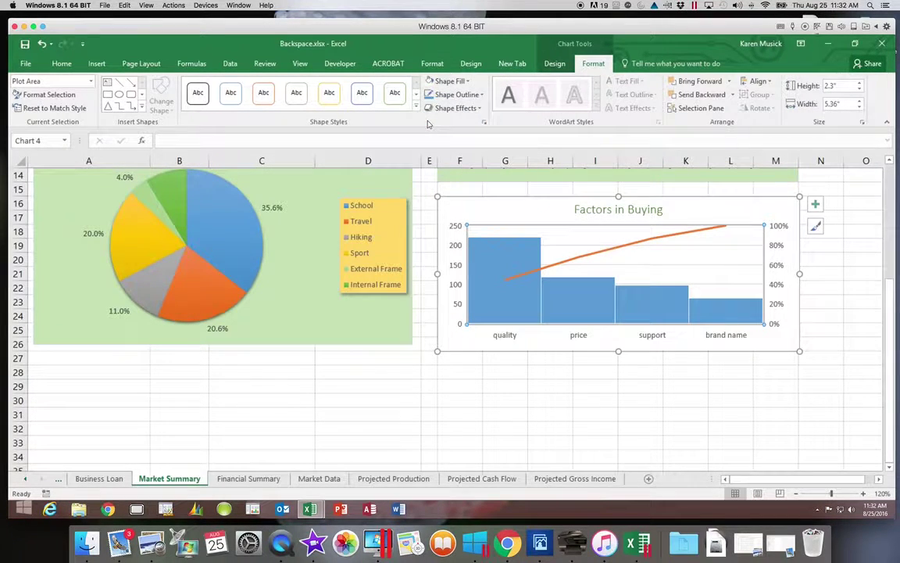
Fill the Factors in Buying chart area with the light green theme color matching the other charts, and save the workbook
click(500, 209)
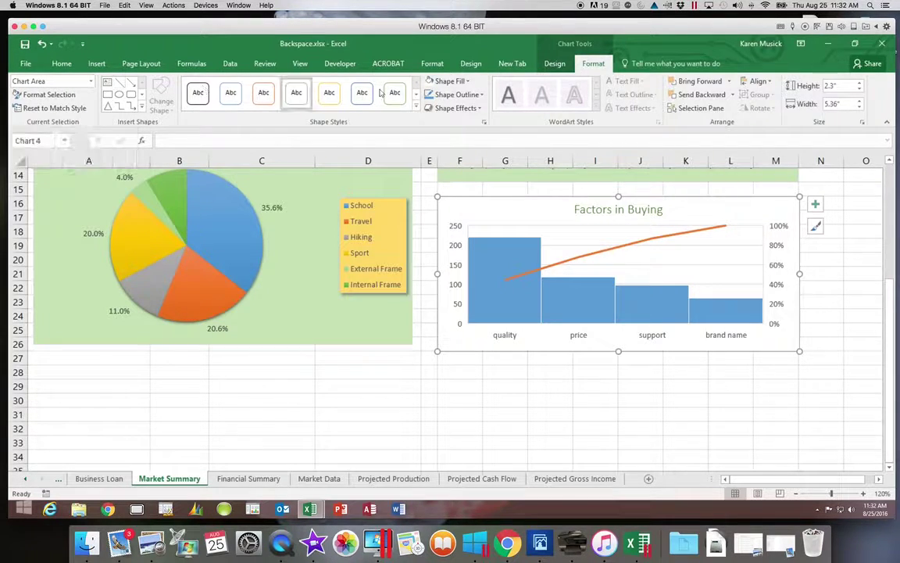
click(452, 80)
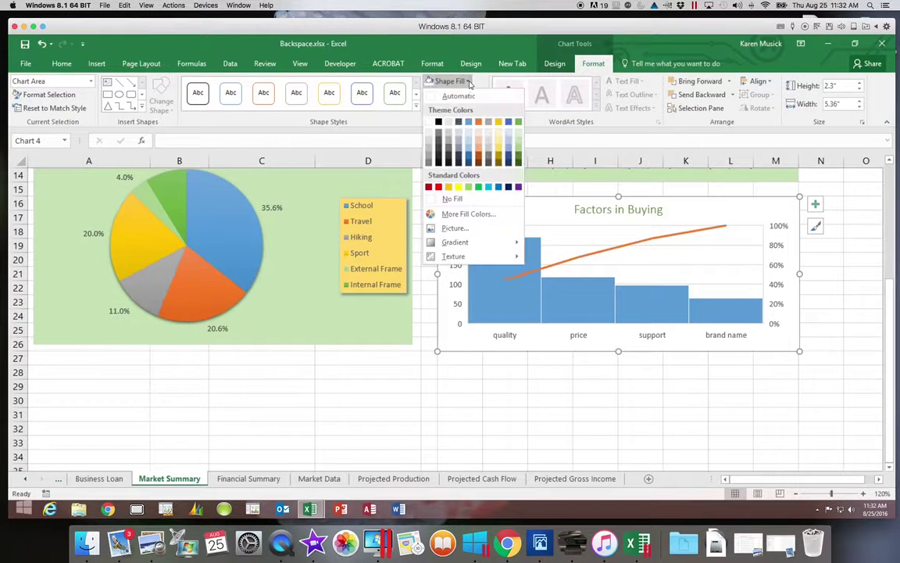
click(519, 142)
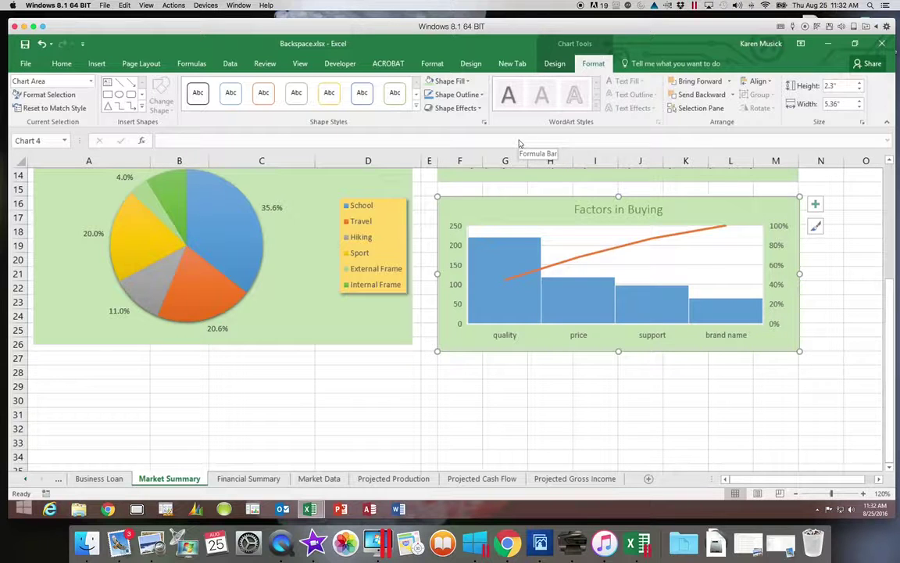
click(377, 356)
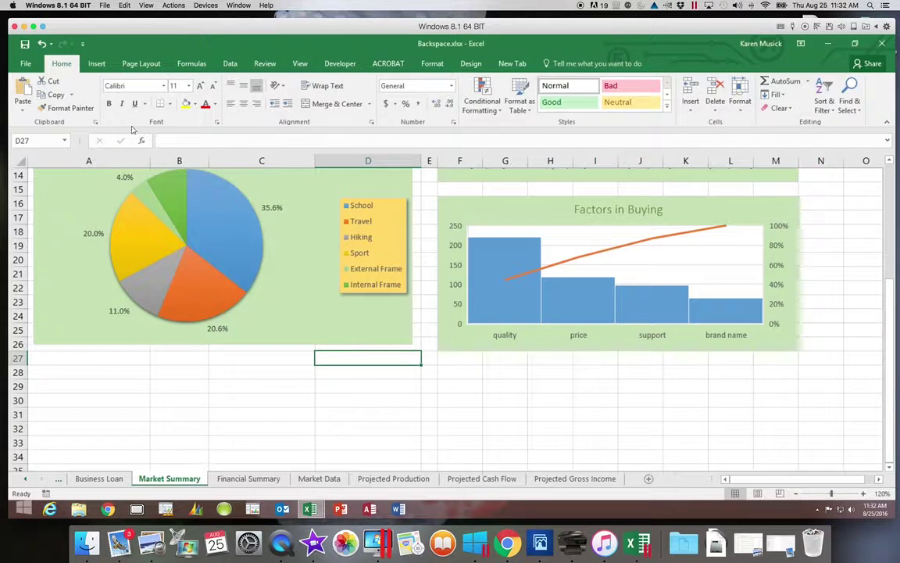
click(24, 47)
click(99, 64)
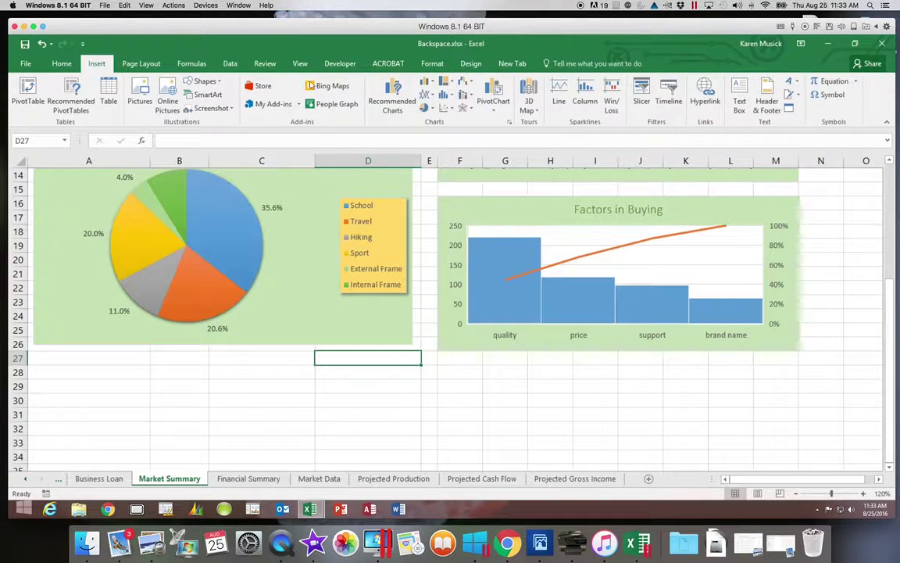
click(432, 83)
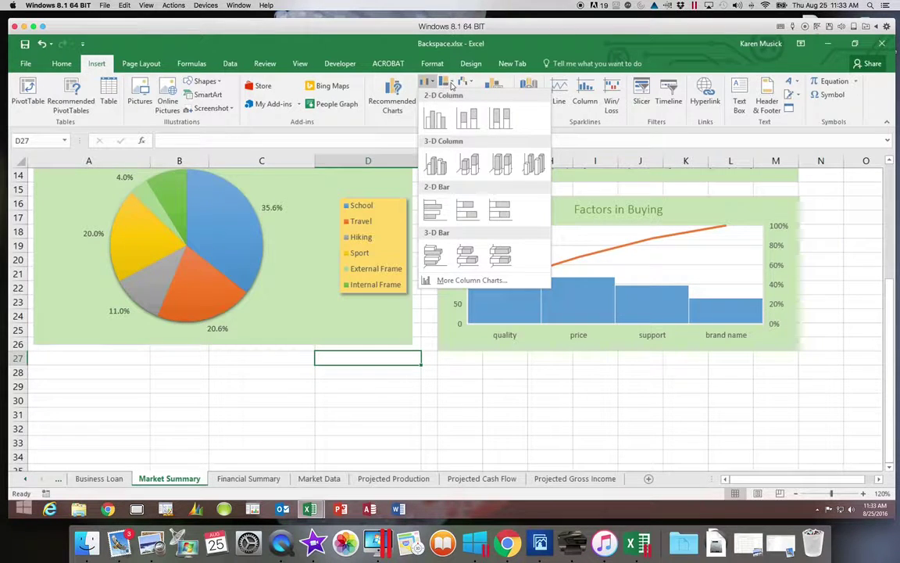
click(450, 84)
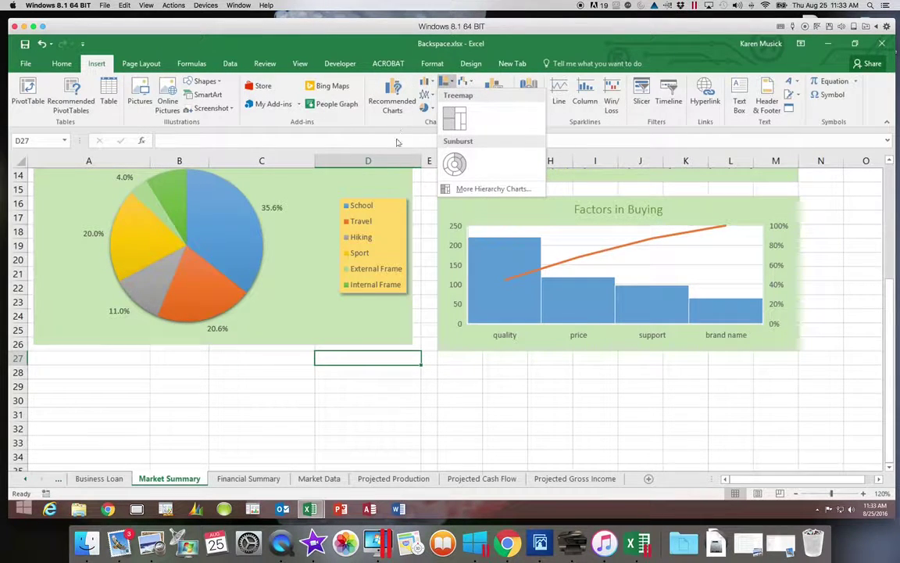
click(393, 373)
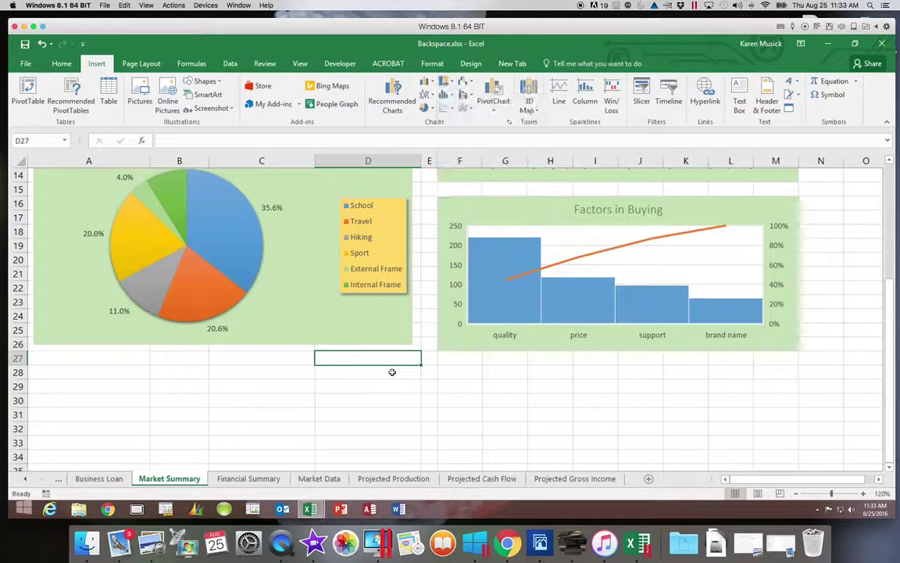
click(393, 372)
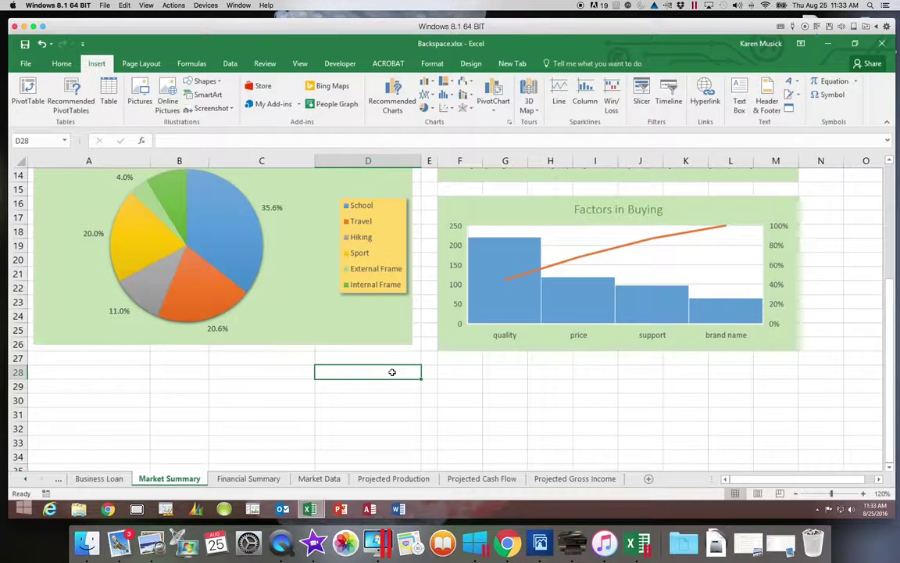